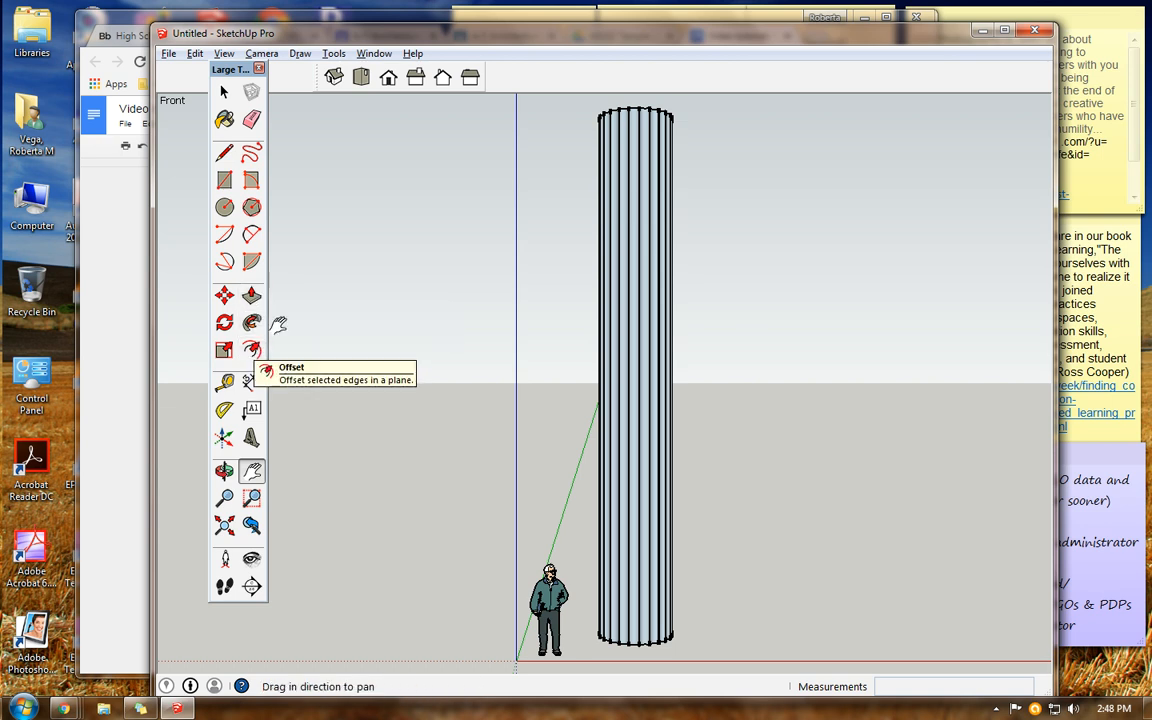
Draw a circle with a radius of about 2' 7" centred on the fluted column's top face, enclosing its scalloped outline
click(361, 77)
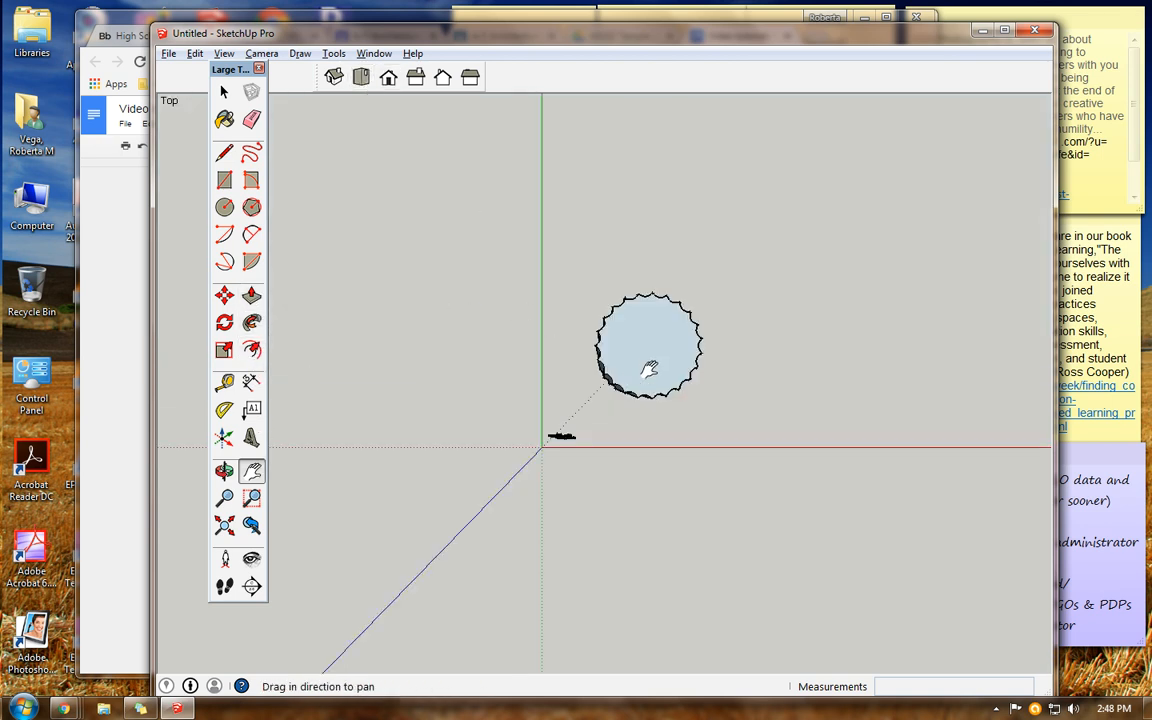
drag(648, 368, 622, 383)
scroll(622, 383, up, 5)
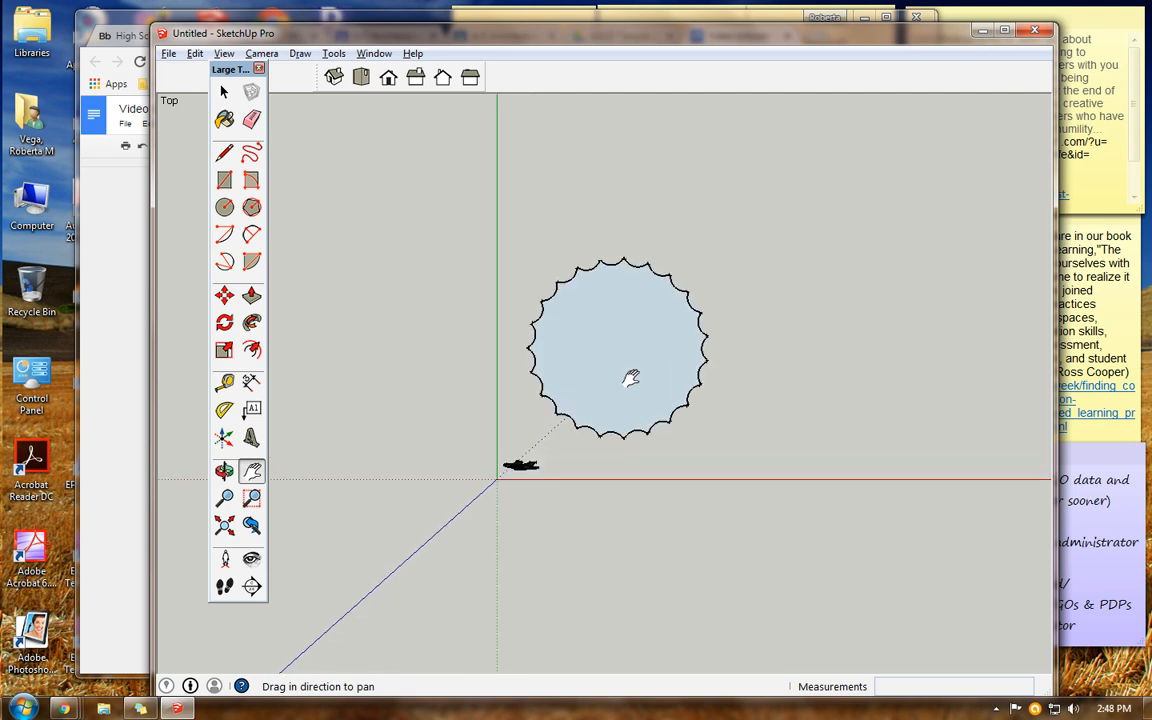
scroll(635, 376, up, 1)
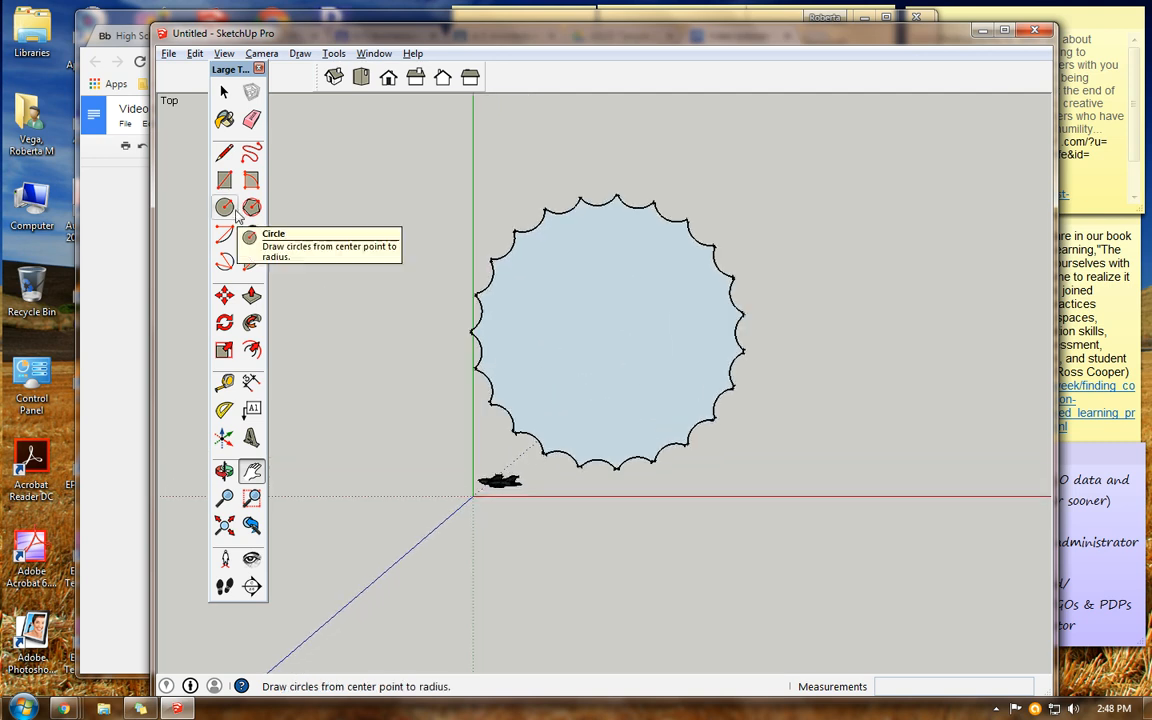
click(224, 207)
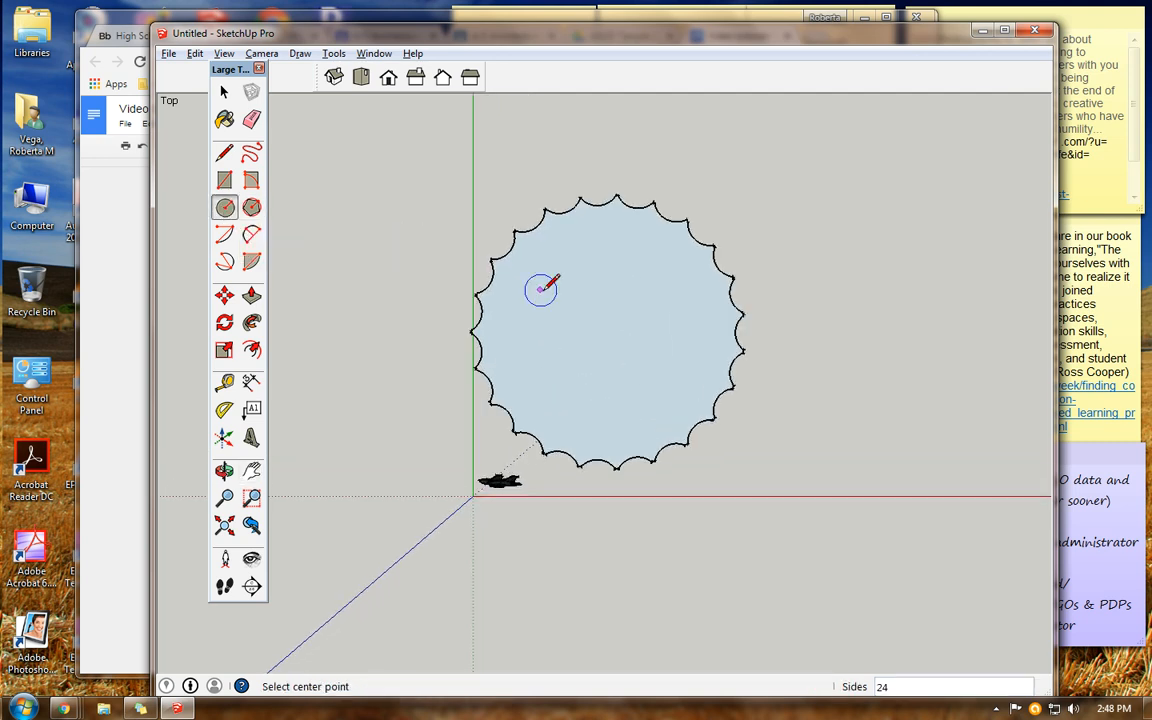
click(606, 327)
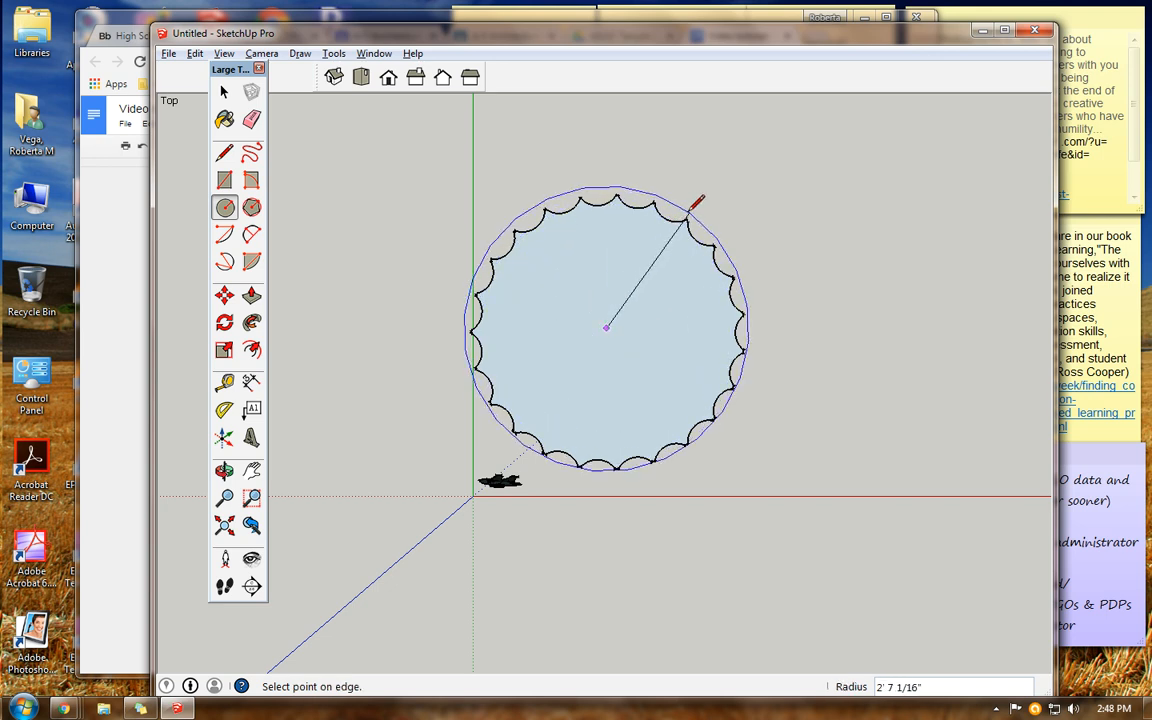
click(691, 210)
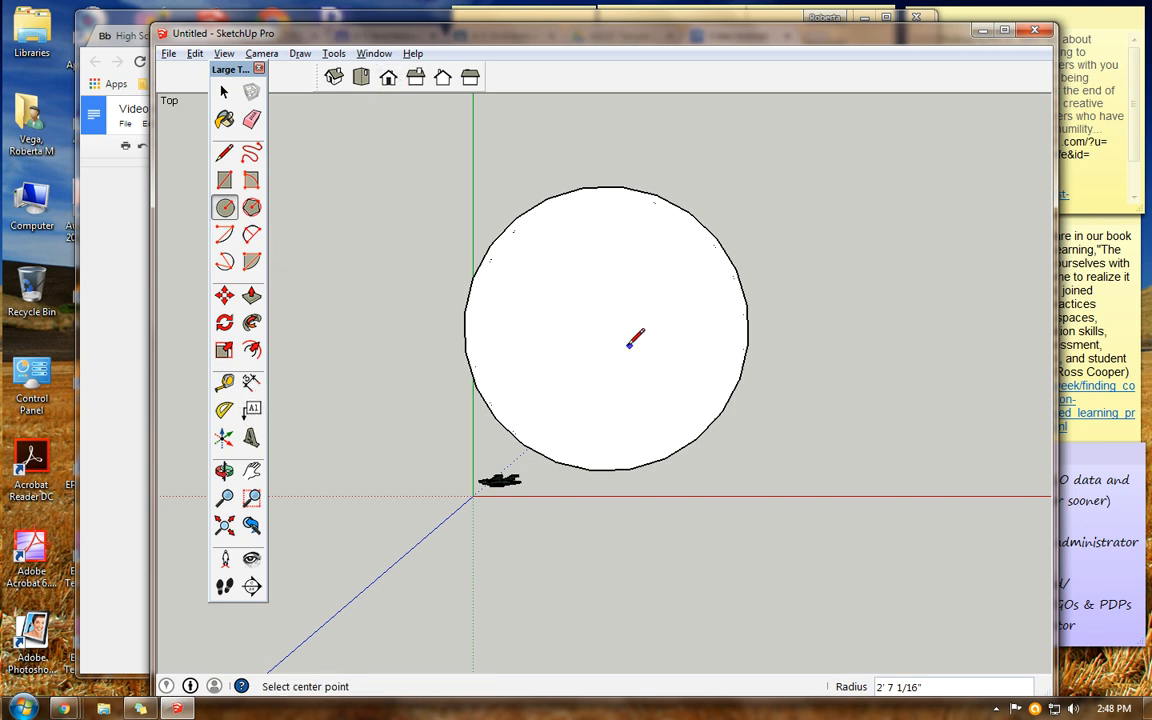
In the front view, draw a rectangle about 6' 4" by 5' 7 1/2" beside the top of the column
click(390, 82)
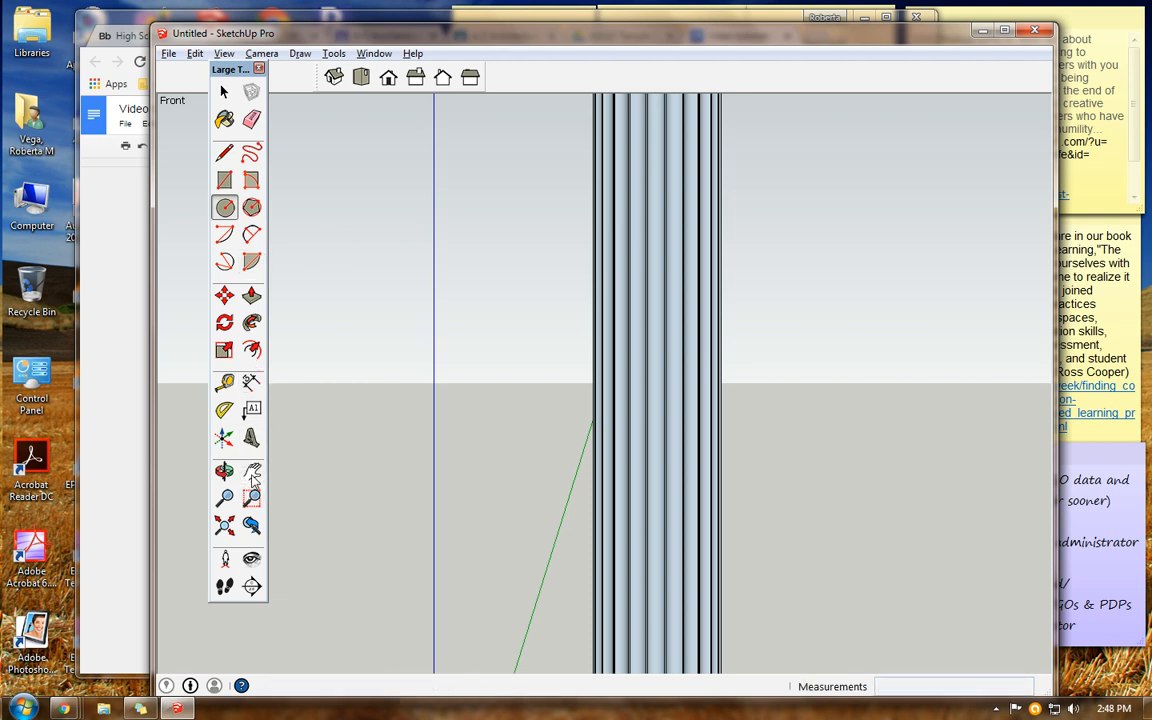
click(251, 470)
drag(805, 332, 707, 437)
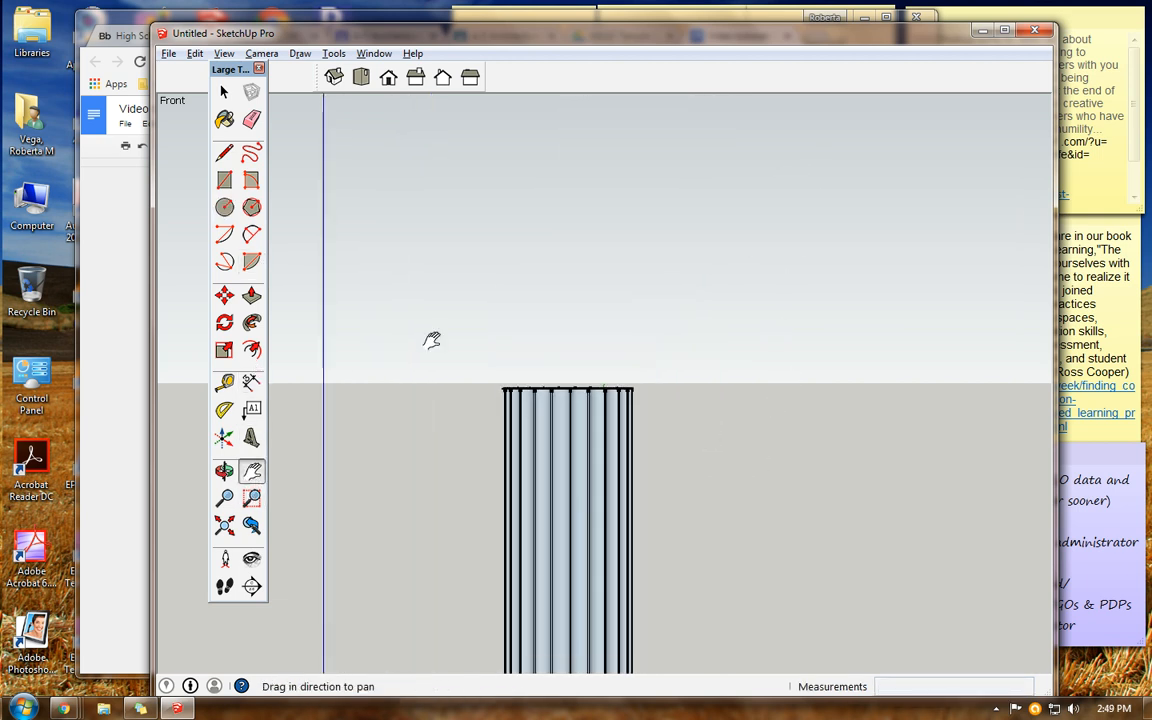
click(224, 180)
click(661, 283)
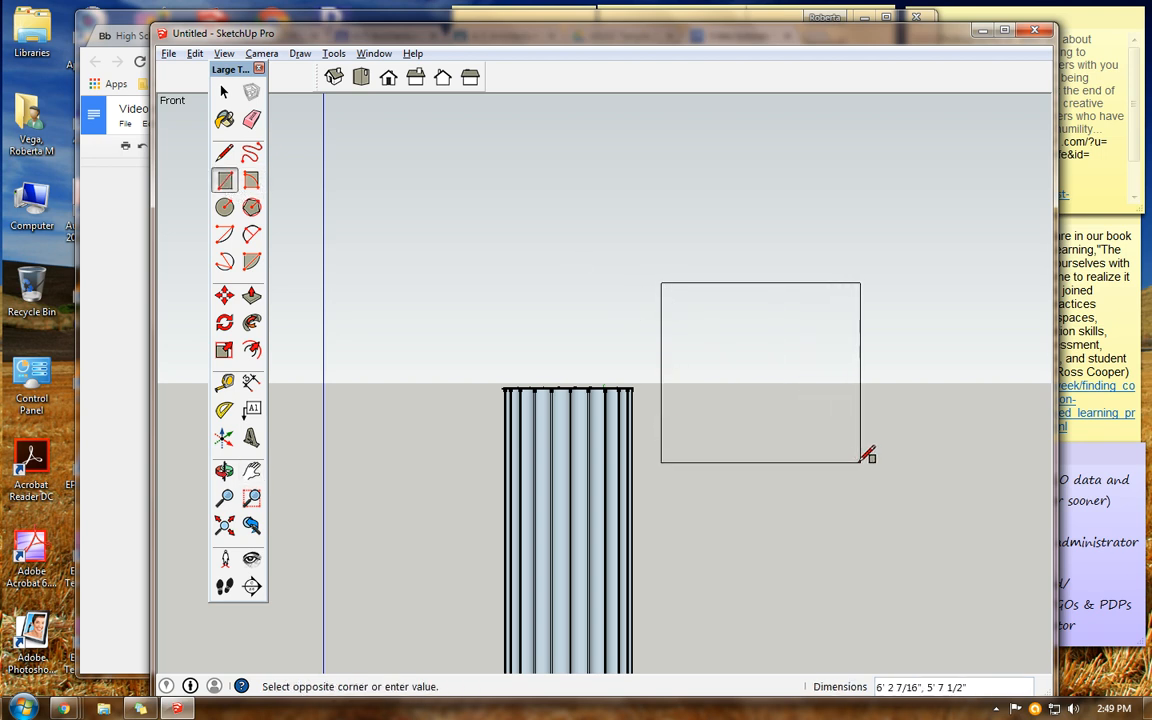
click(865, 463)
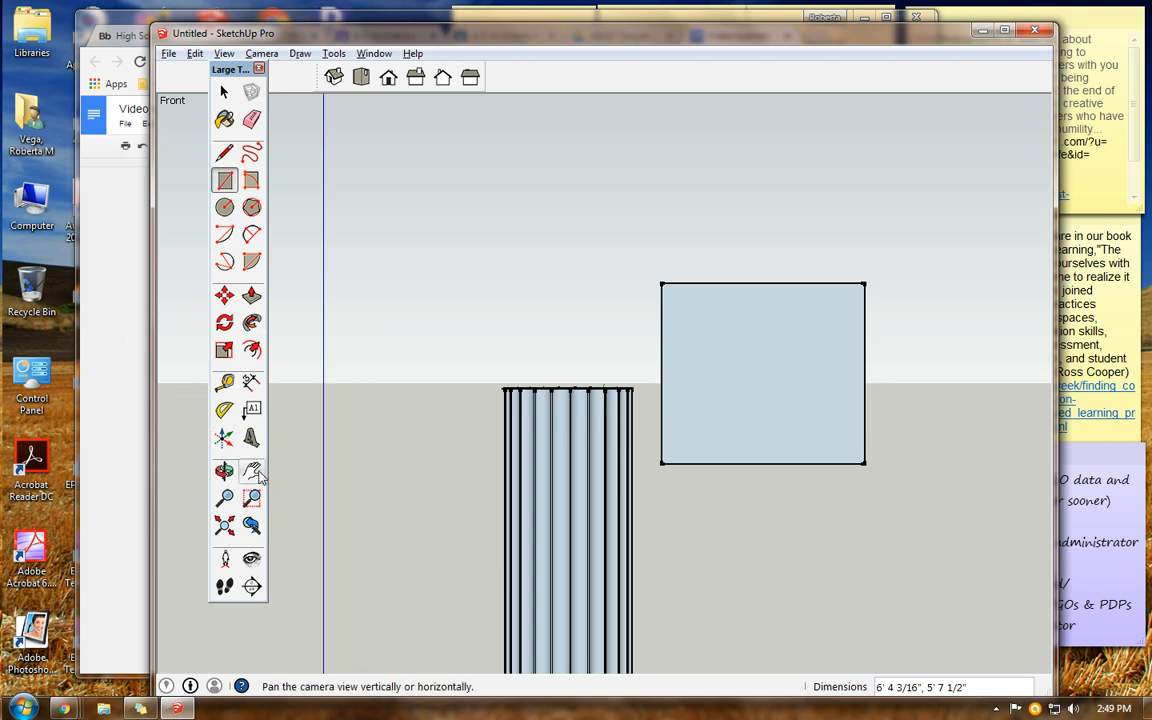
Start the molding profile with a stepped line from the rectangle's bottom edge: about 6" up, a short run right, and about 3 7/8" up
click(251, 470)
drag(769, 514, 757, 487)
scroll(757, 487, up, 3)
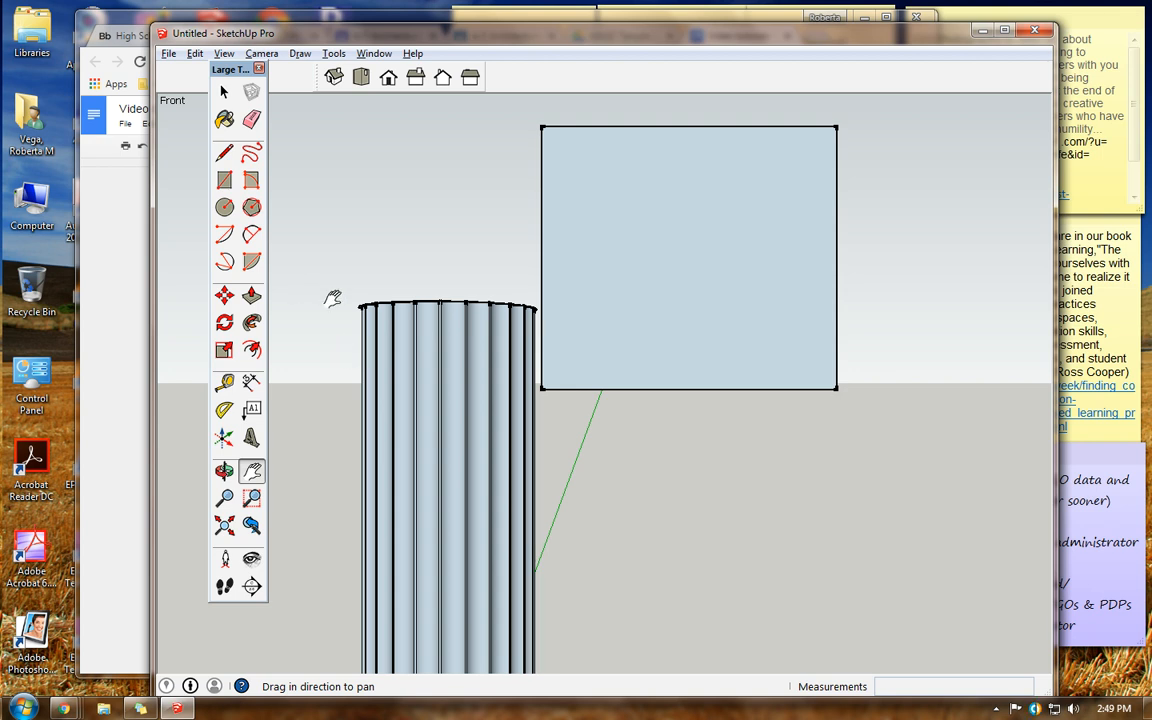
click(229, 157)
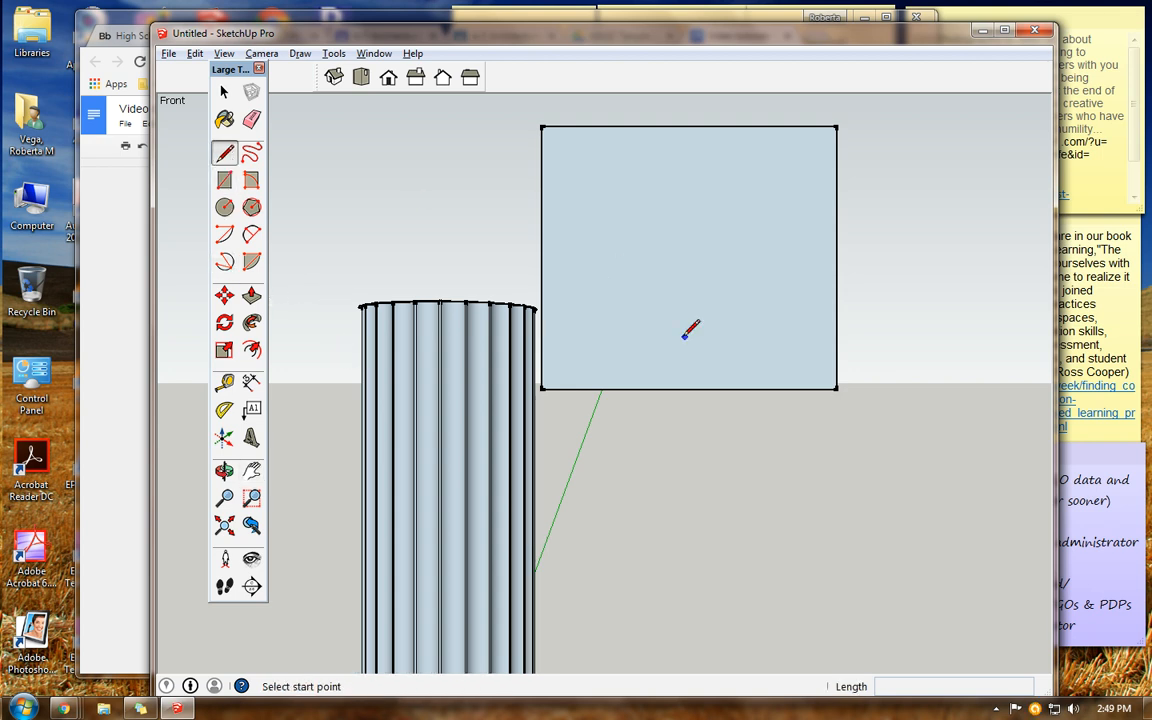
click(726, 389)
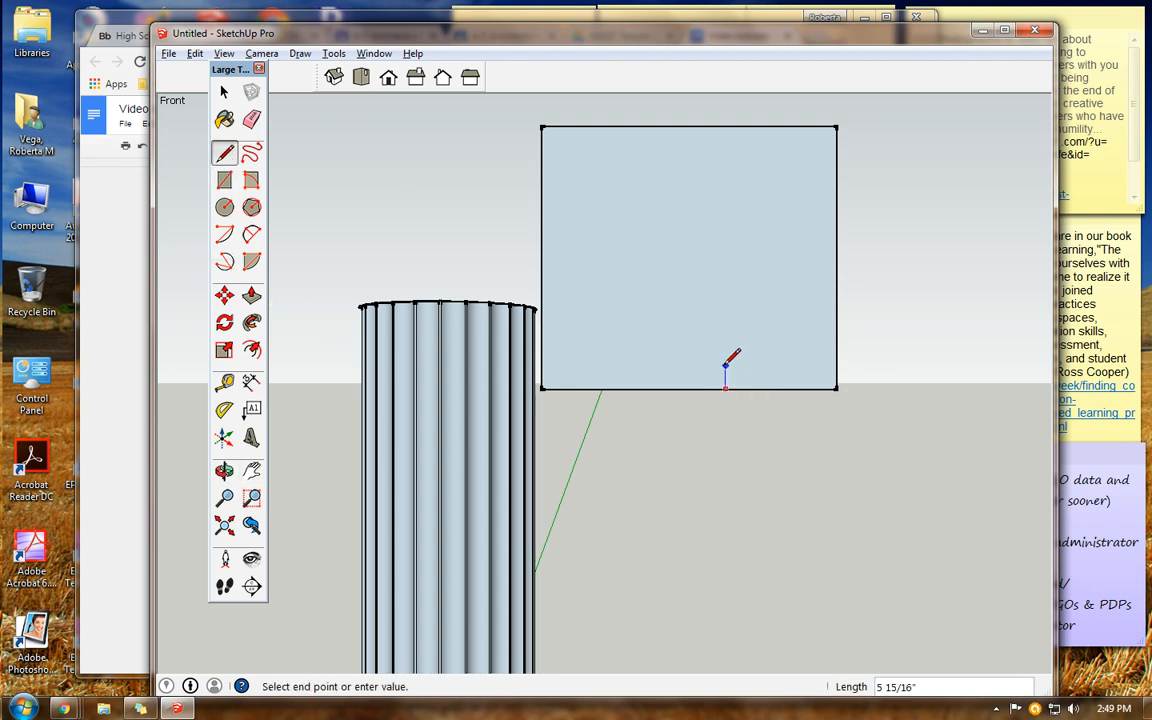
click(726, 365)
drag(726, 365, 741, 365)
click(741, 365)
click(741, 349)
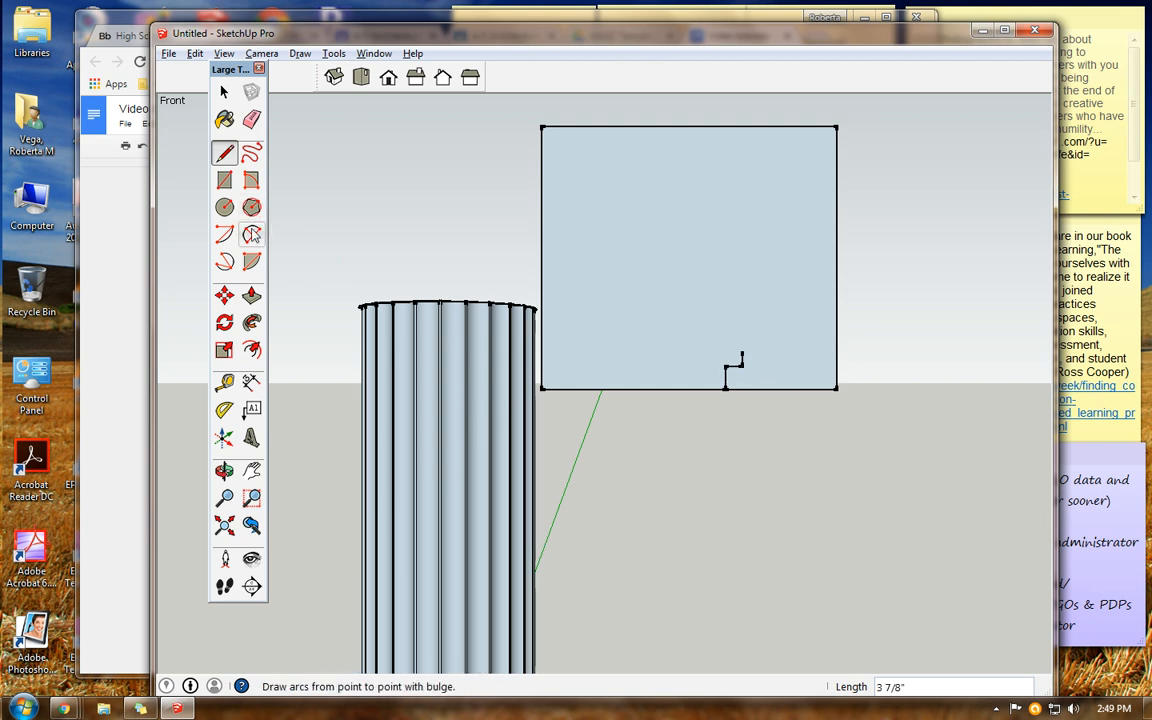
click(741, 350)
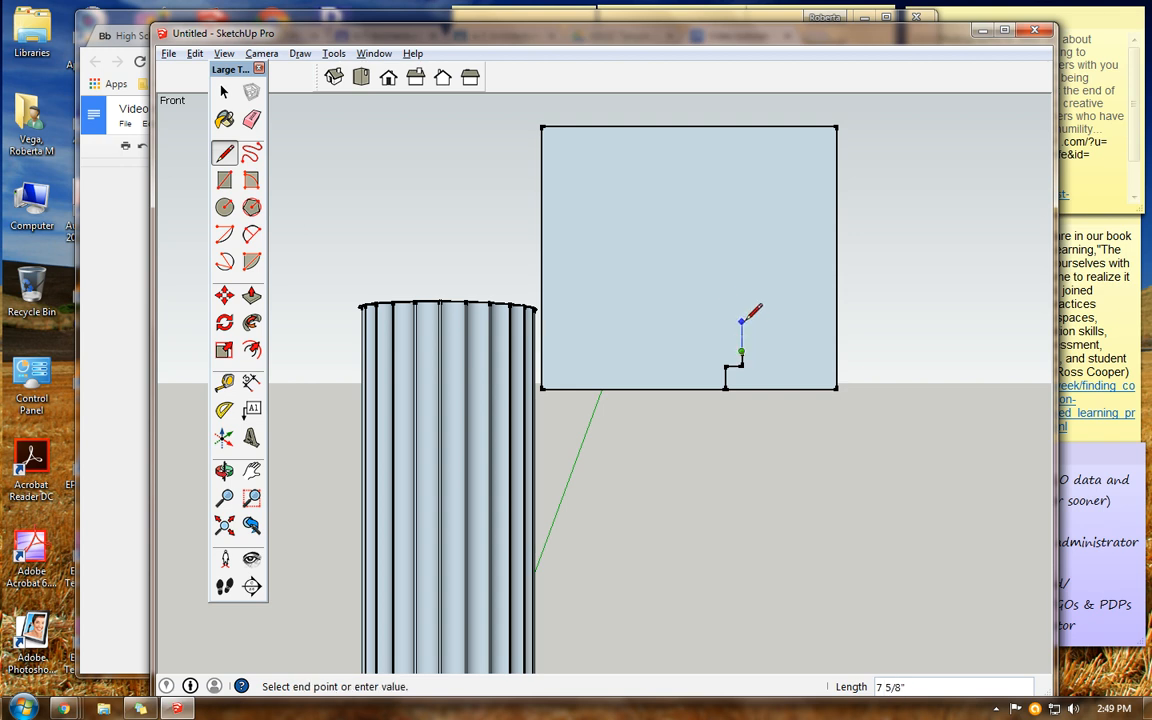
click(741, 312)
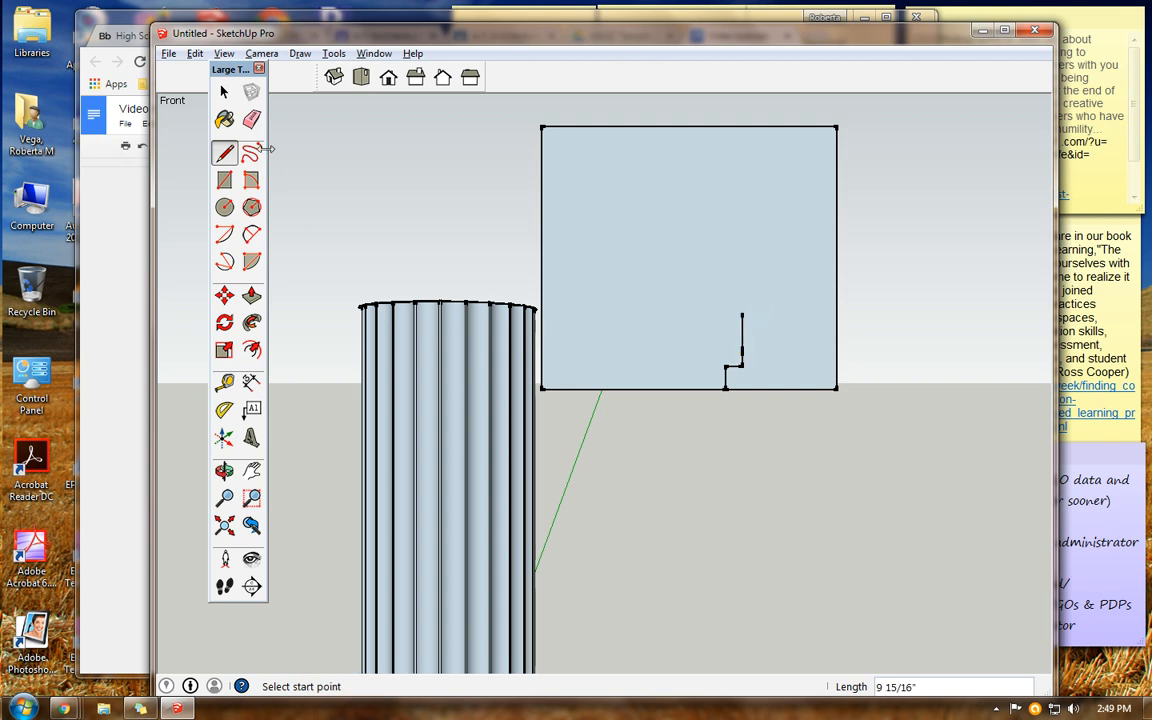
click(195, 53)
click(226, 79)
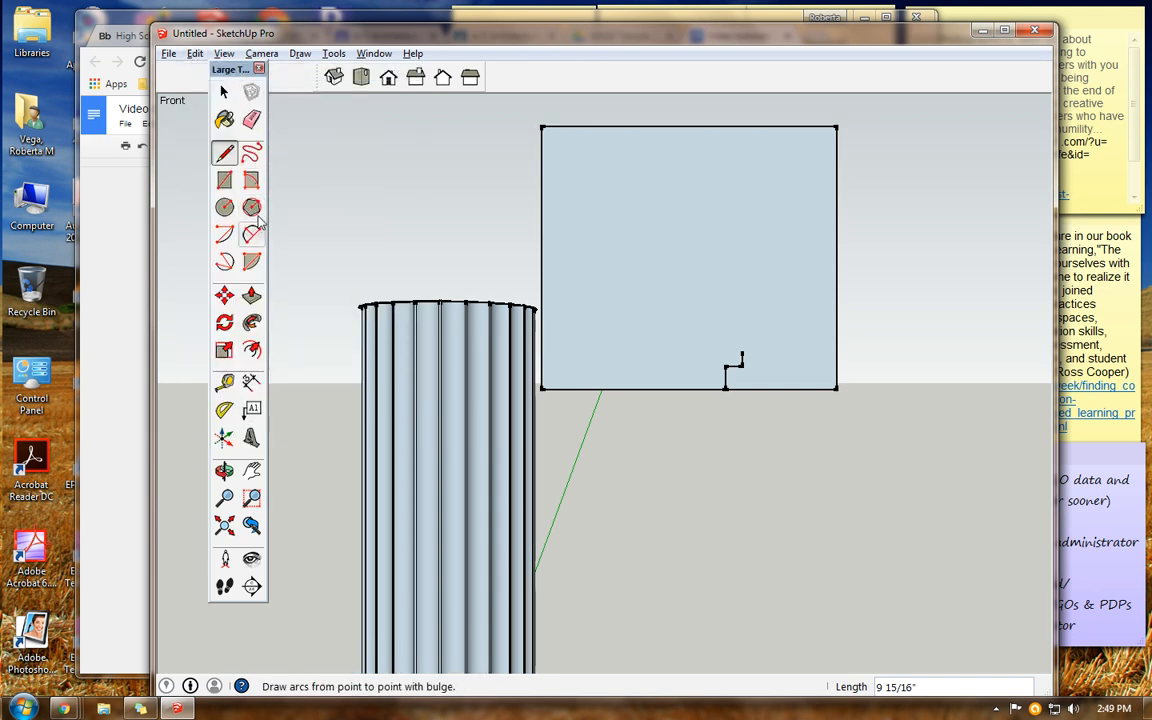
Draw an arc rising vertically from the stepped line's upper end, bulging outward about 6 13/16"
click(251, 234)
click(741, 350)
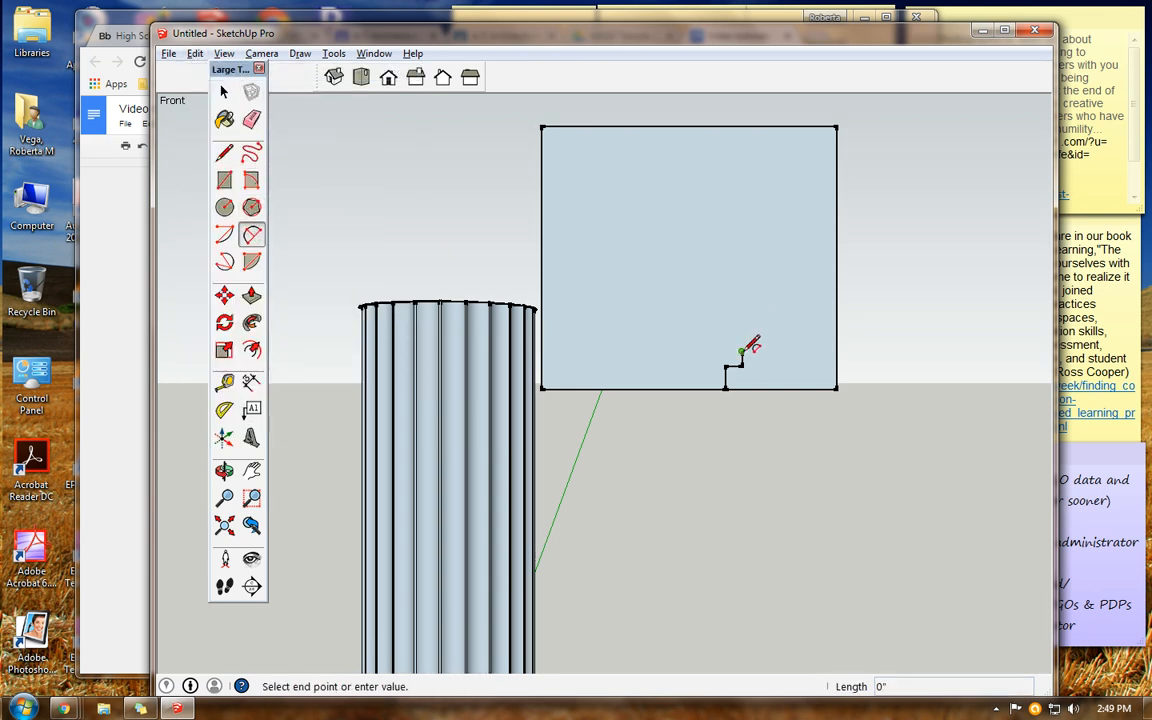
click(742, 300)
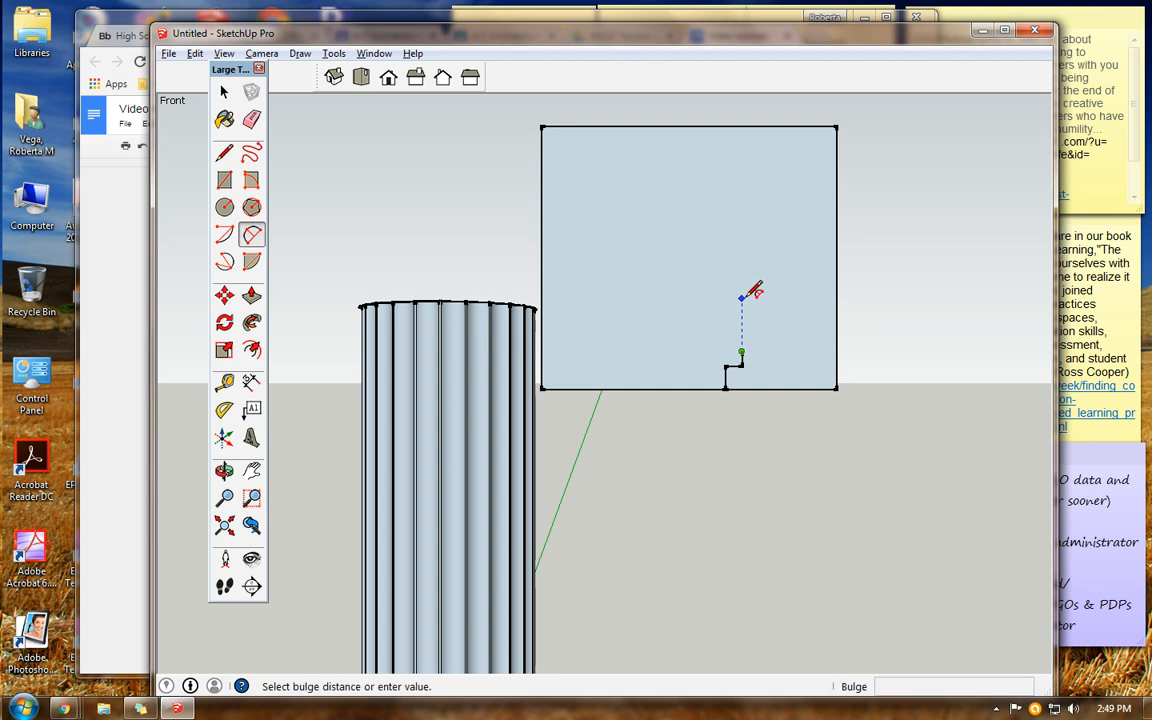
click(766, 318)
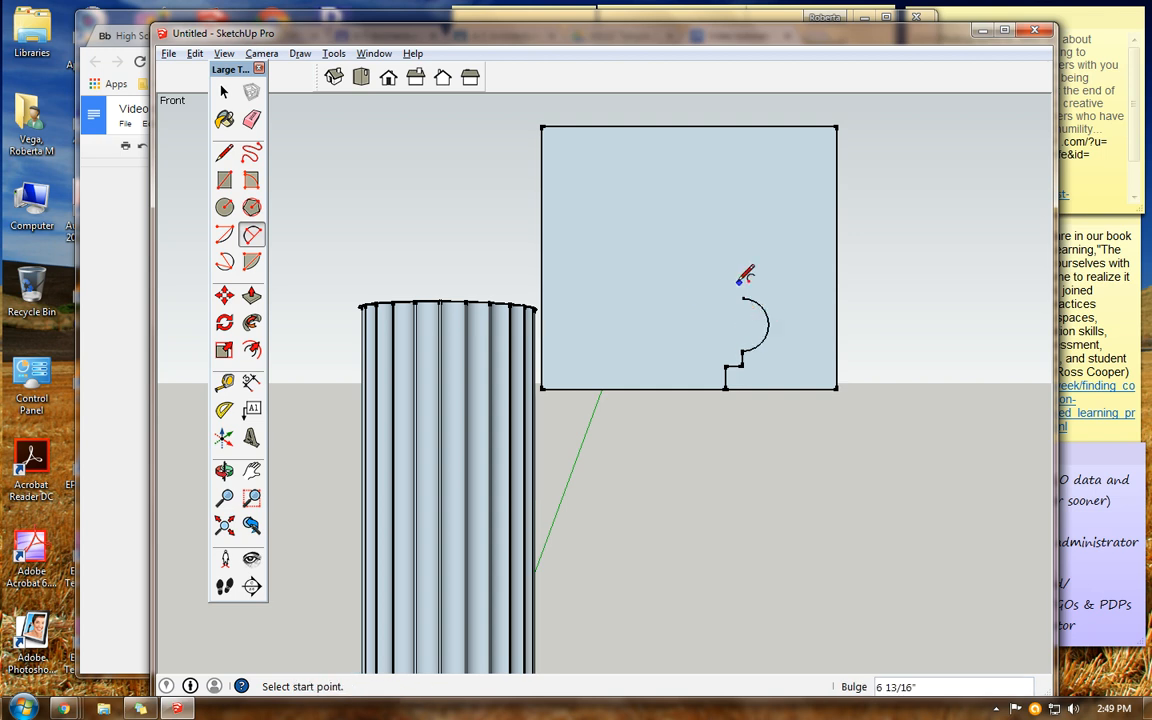
Add a small outward step of lines above the arc, ending in a vertical edge about 3 5/16" long
click(224, 152)
click(741, 298)
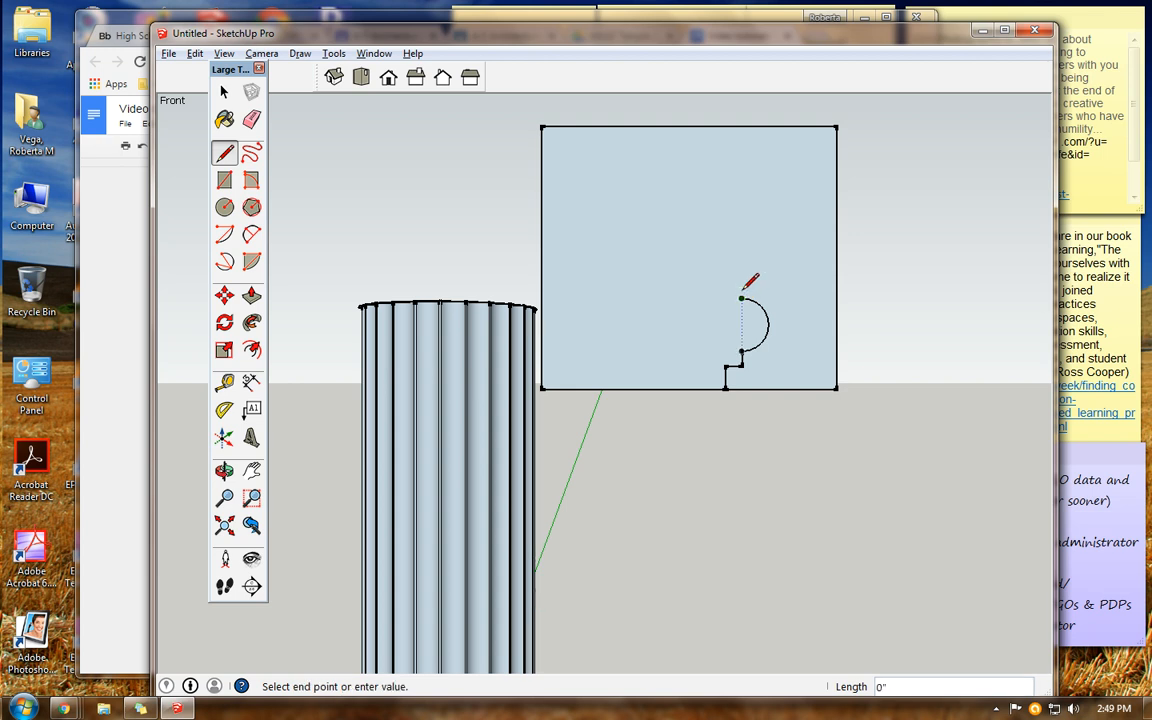
click(742, 289)
click(751, 289)
drag(754, 275, 753, 277)
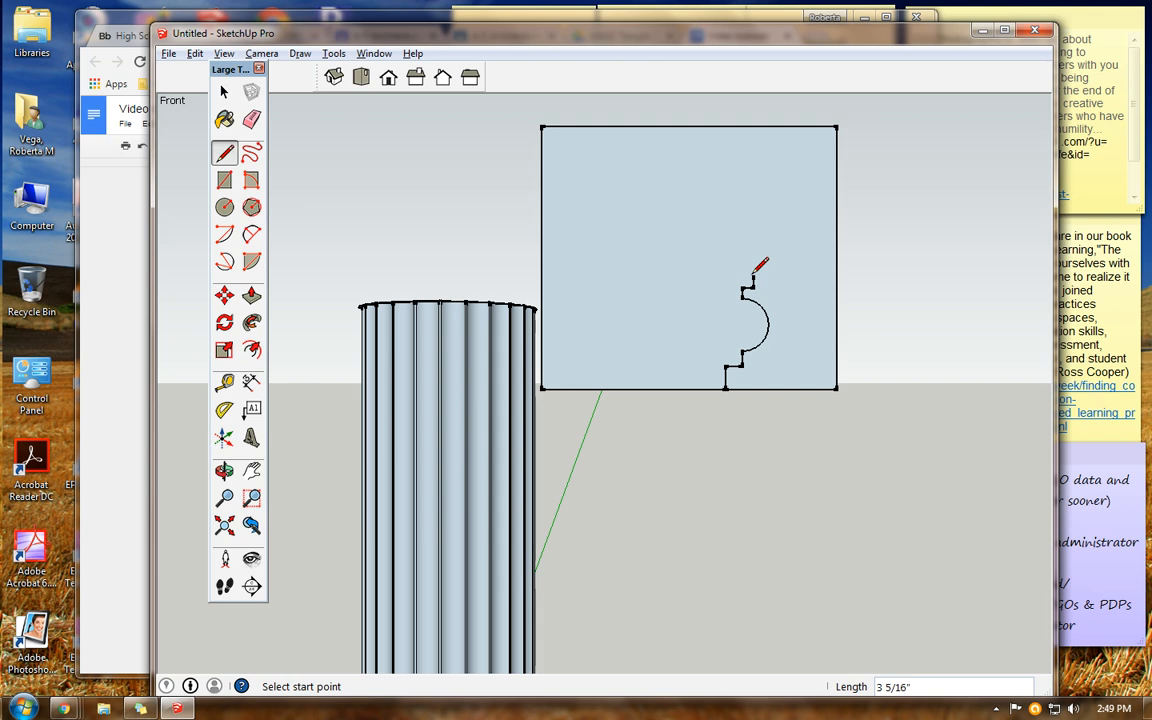
Draw a second arc upward from the end of the small step, bulging outward about 9 7/16"
click(252, 235)
click(754, 278)
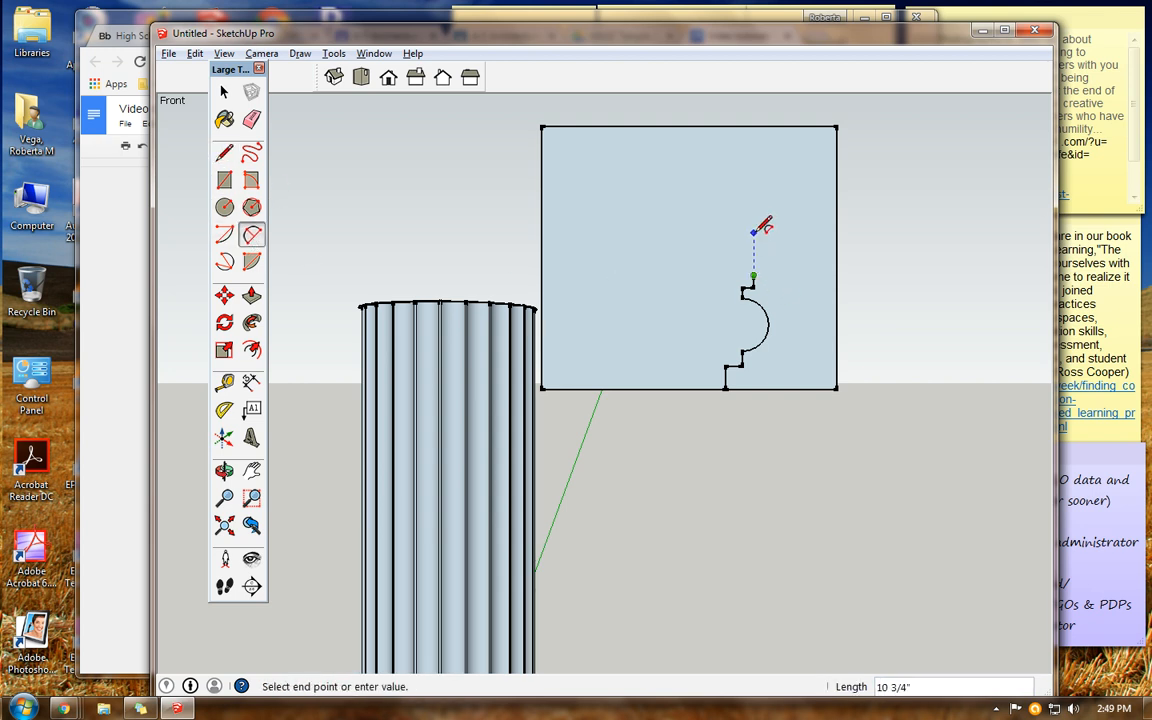
click(753, 227)
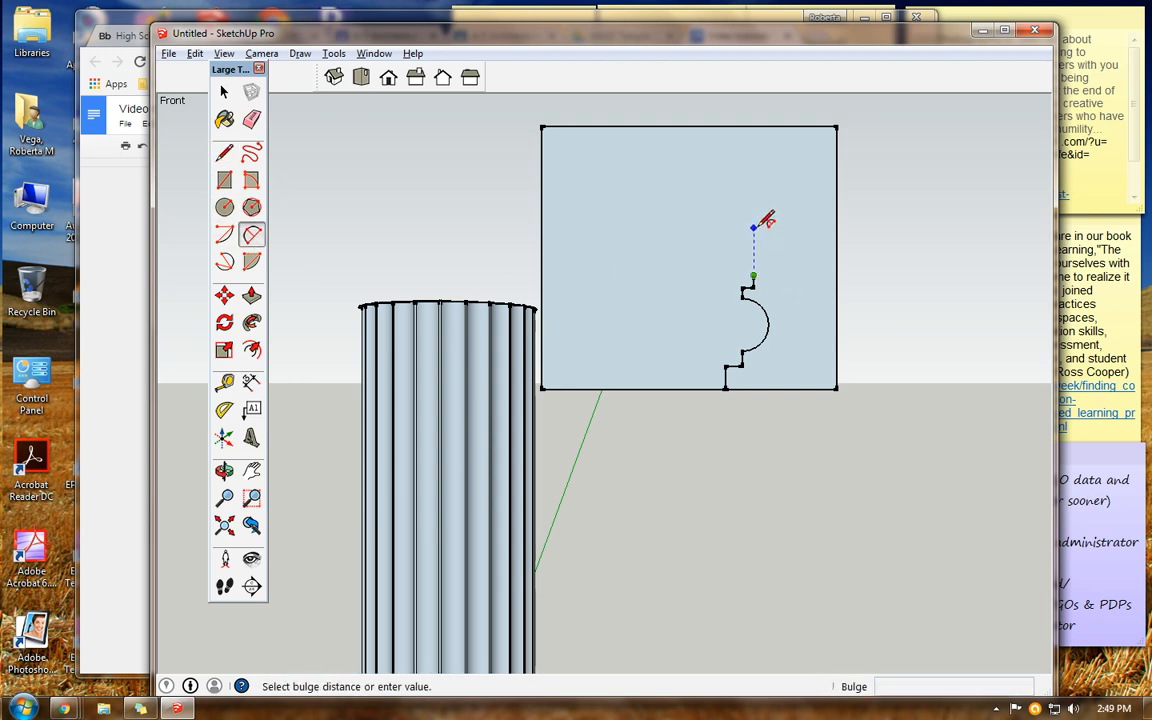
click(796, 238)
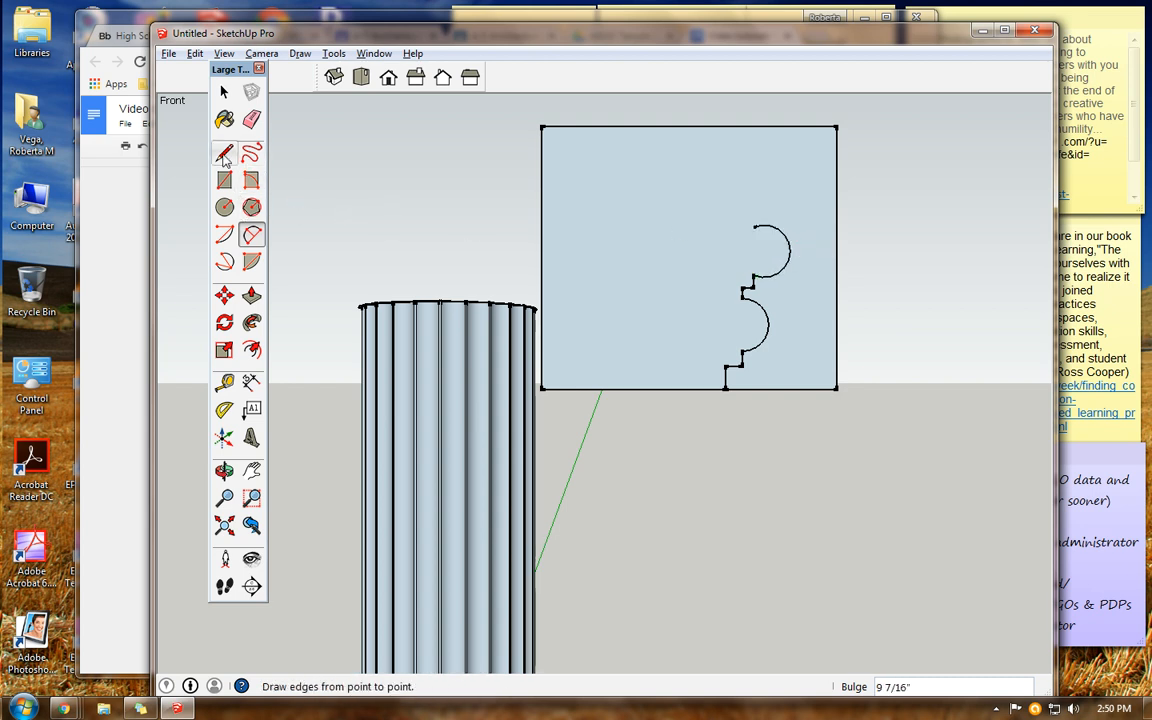
click(754, 226)
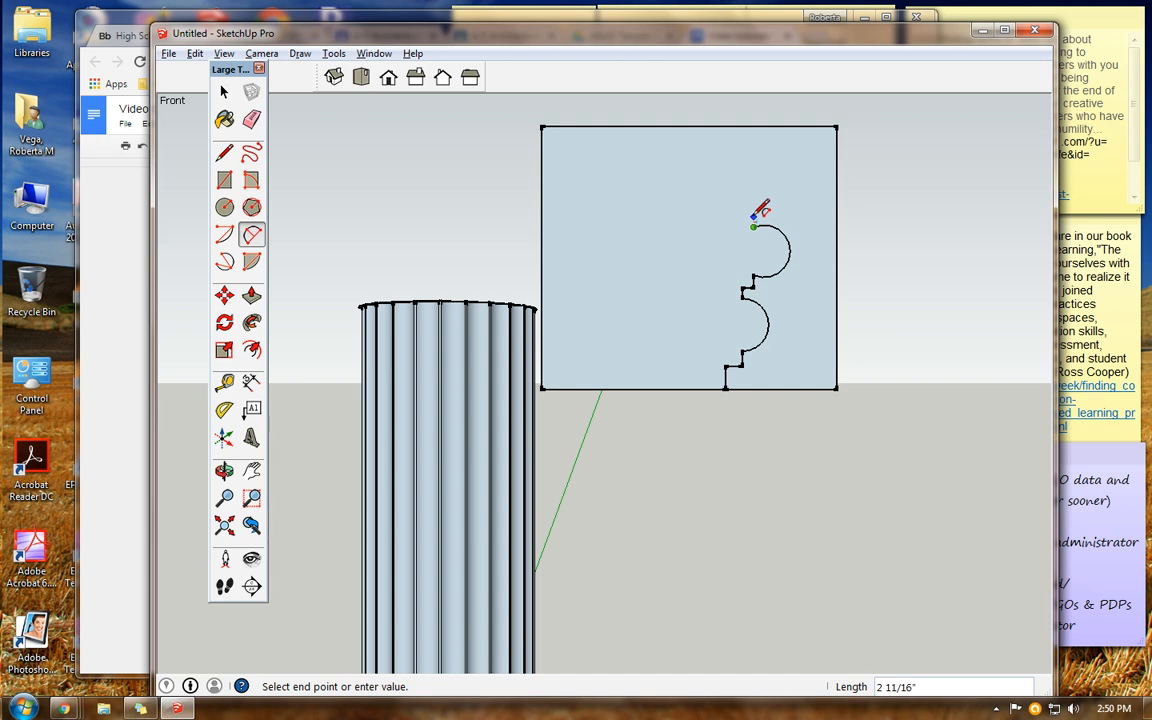
click(755, 212)
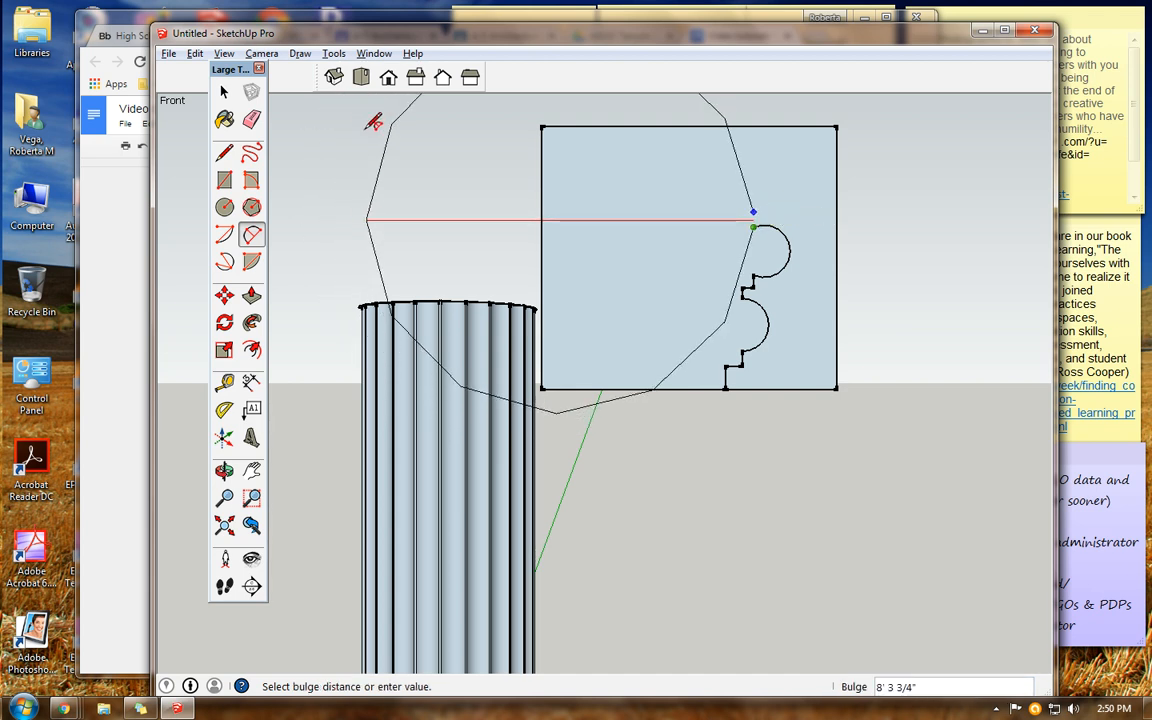
key(Escape)
Close the profile with an overhanging cap about 11 1/8" wide, a top edge, and a vertical edge about 4' 4" down to the rectangle's base
click(226, 156)
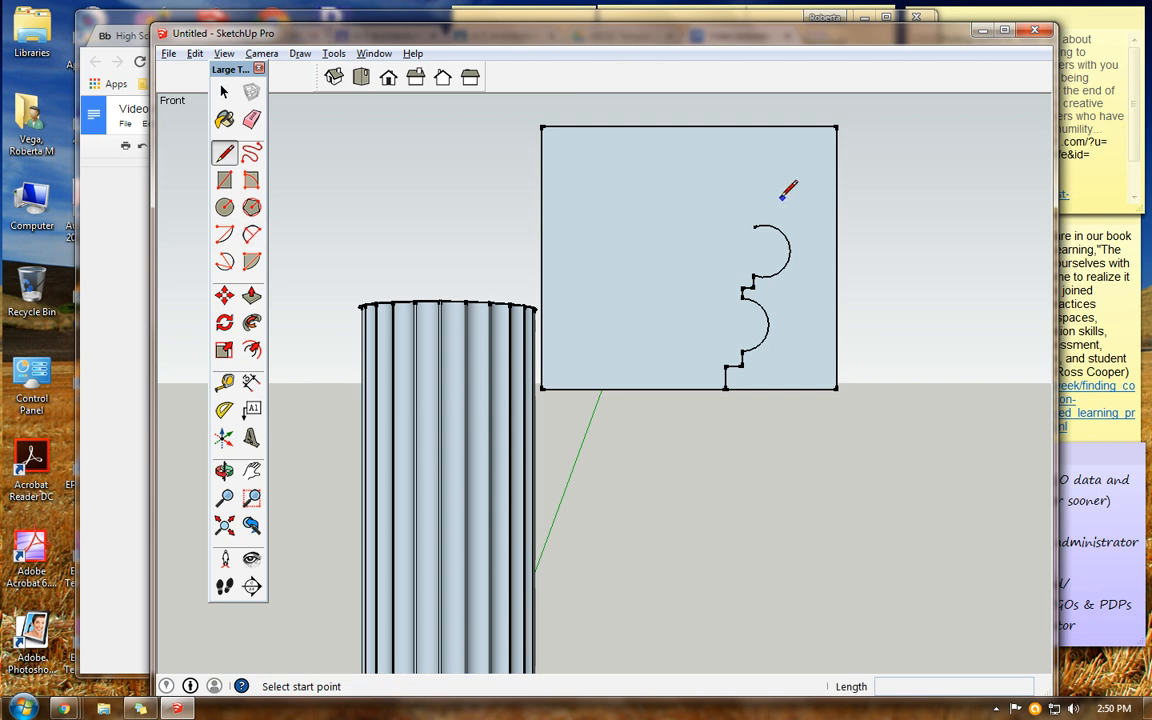
drag(754, 227, 795, 210)
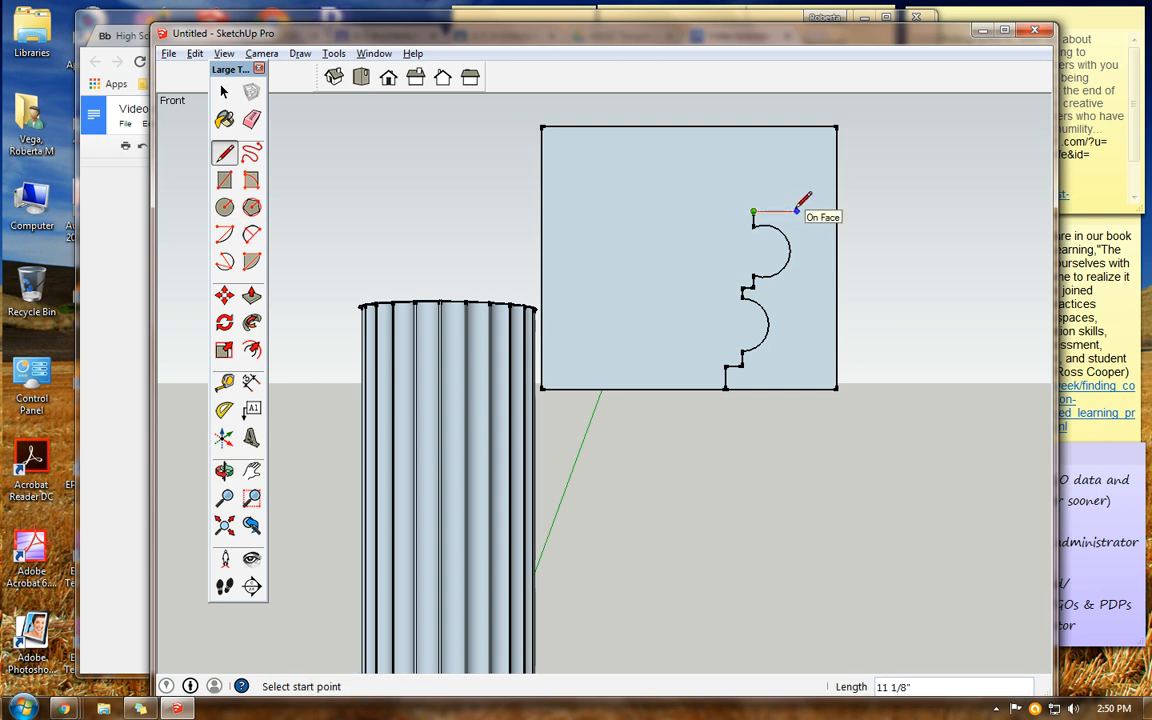
click(797, 210)
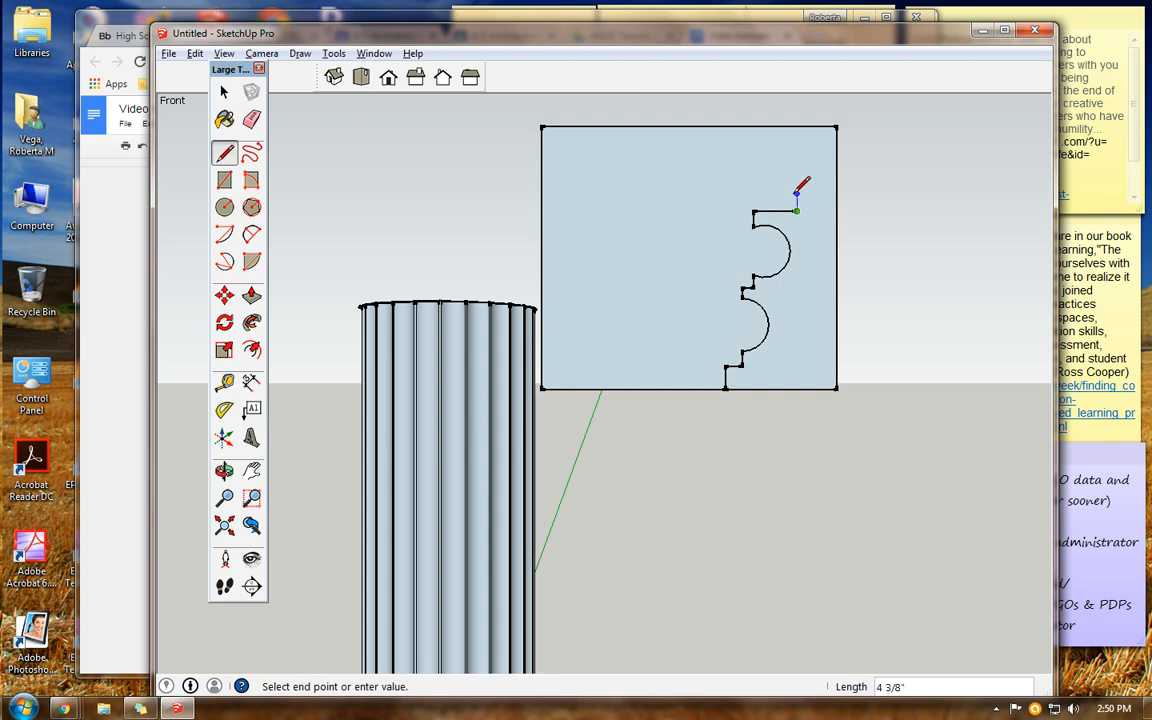
click(797, 187)
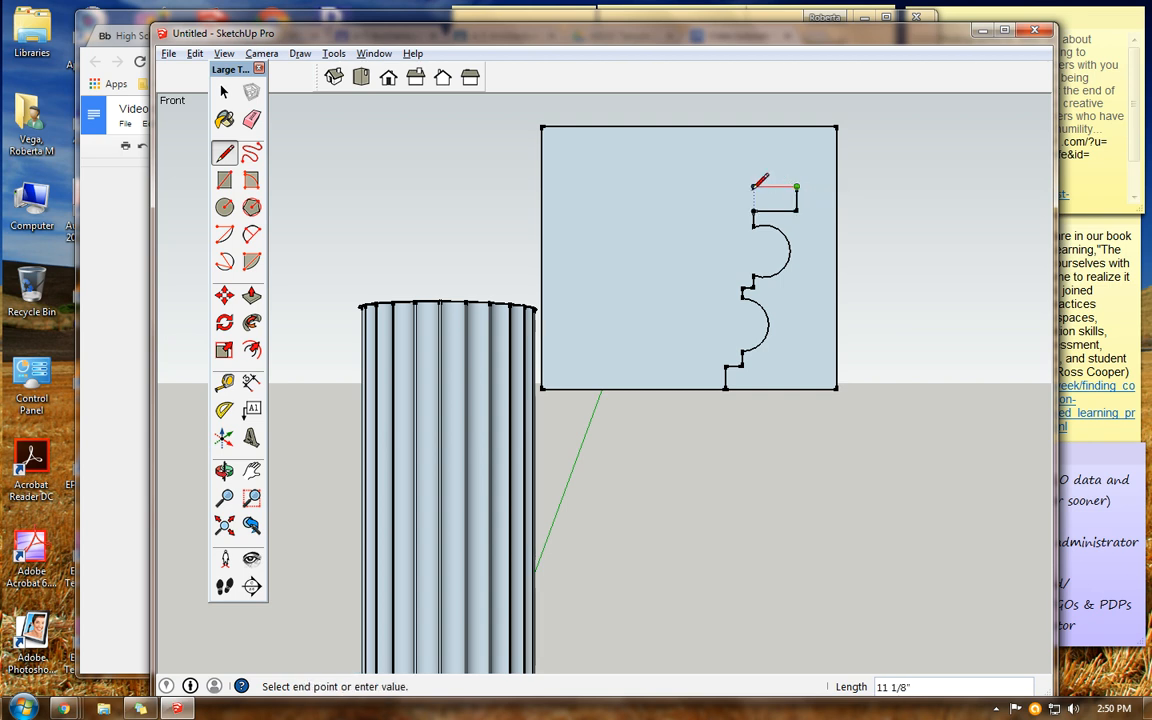
click(657, 186)
click(657, 186)
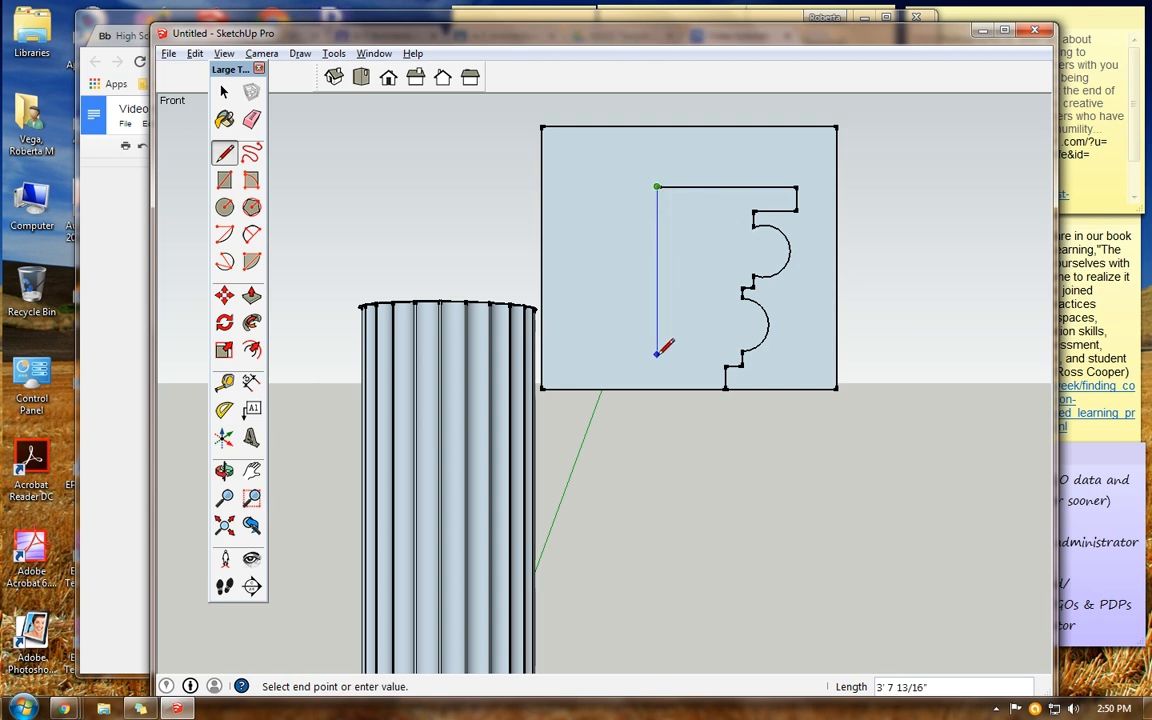
click(657, 388)
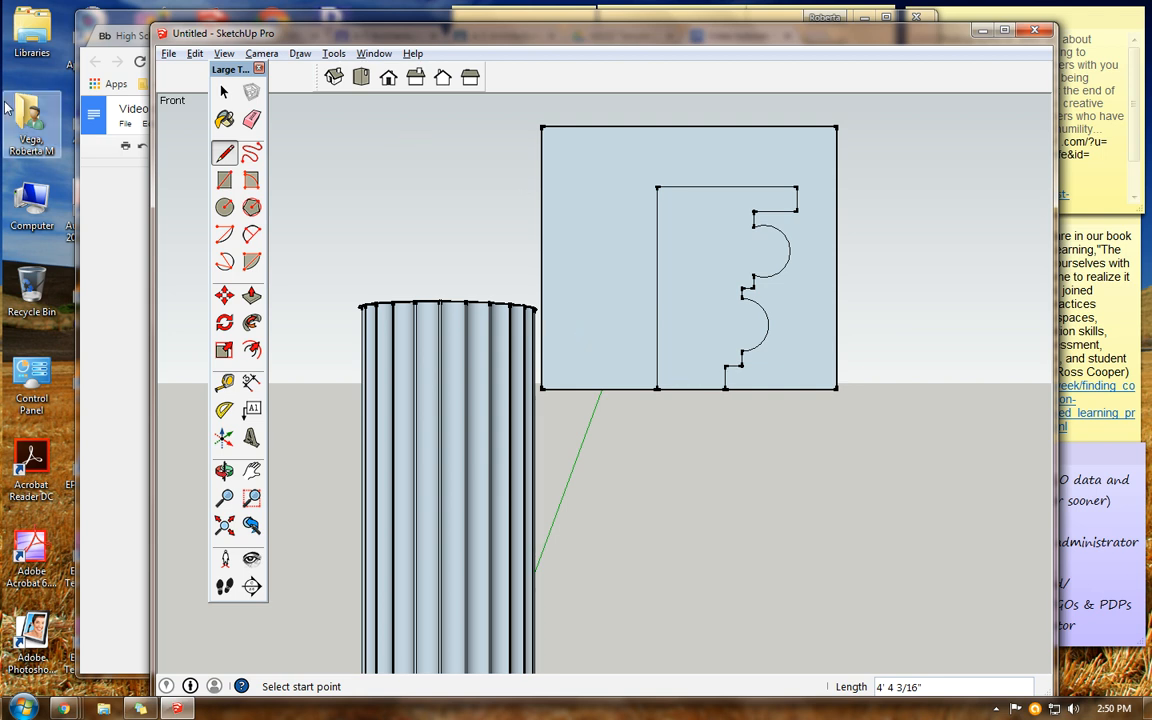
Erase the surrounding rectangle's edges so that only the molding profile face remains
click(251, 119)
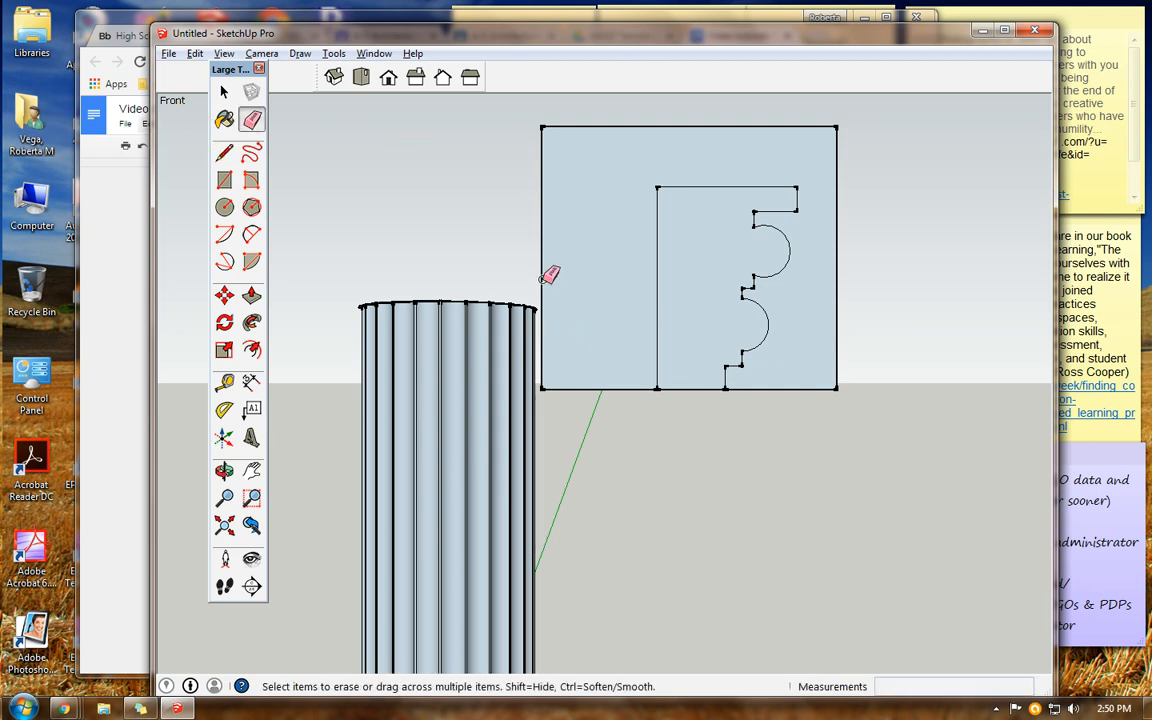
click(587, 388)
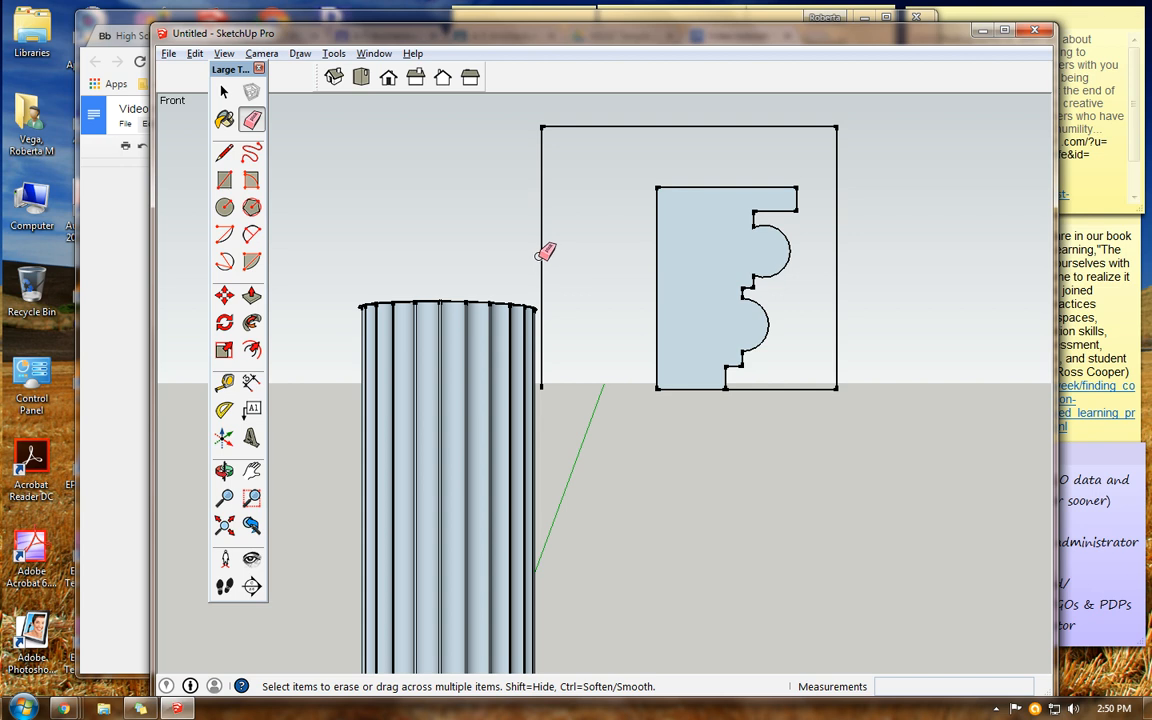
click(541, 248)
drag(628, 124, 736, 130)
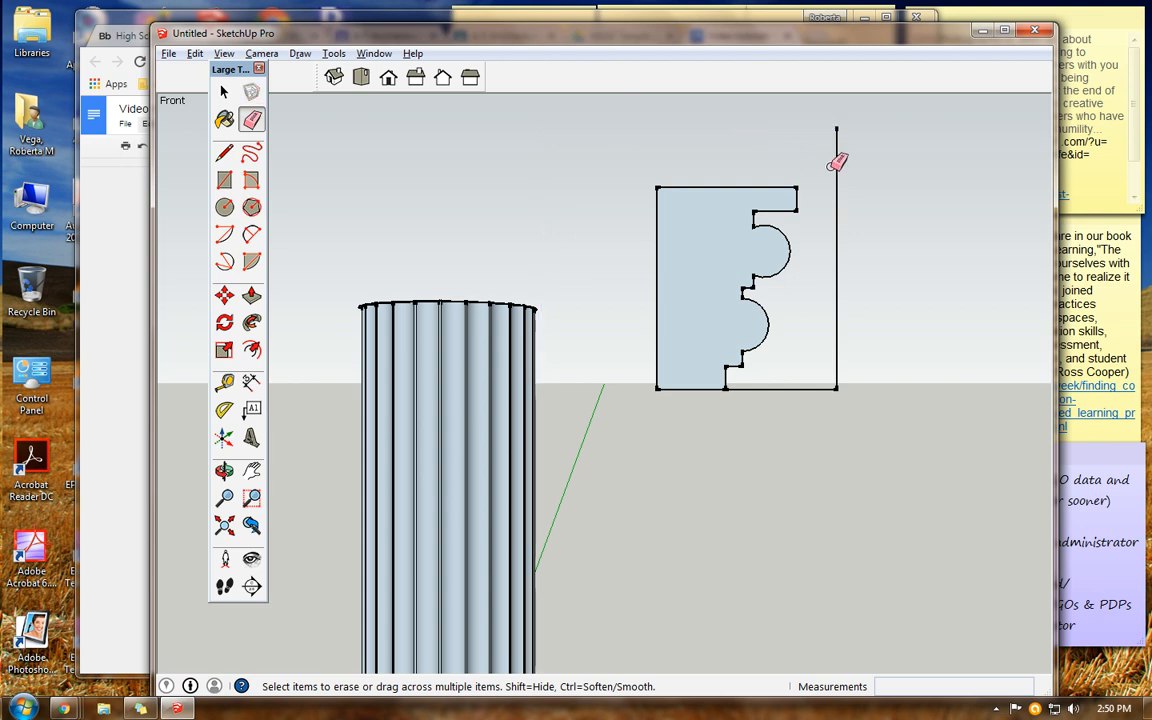
click(837, 159)
click(792, 388)
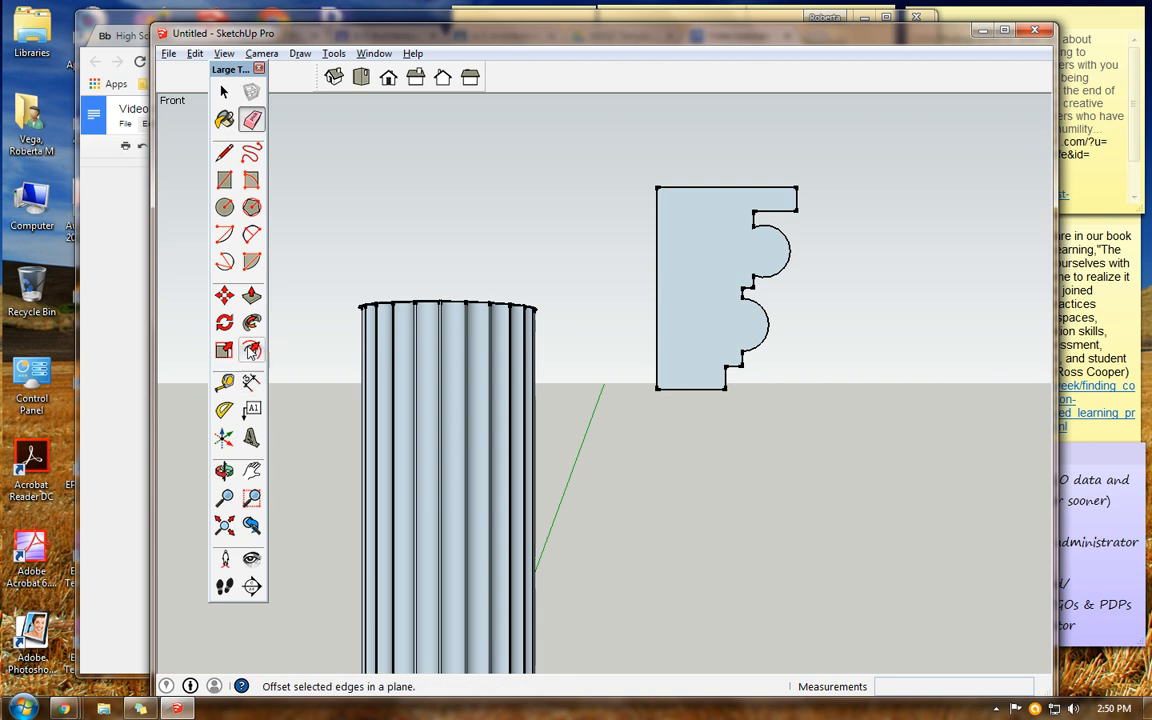
Try to sweep the separate molding profile around the column's top circle with Follow Me, and undo the extrusion
click(225, 472)
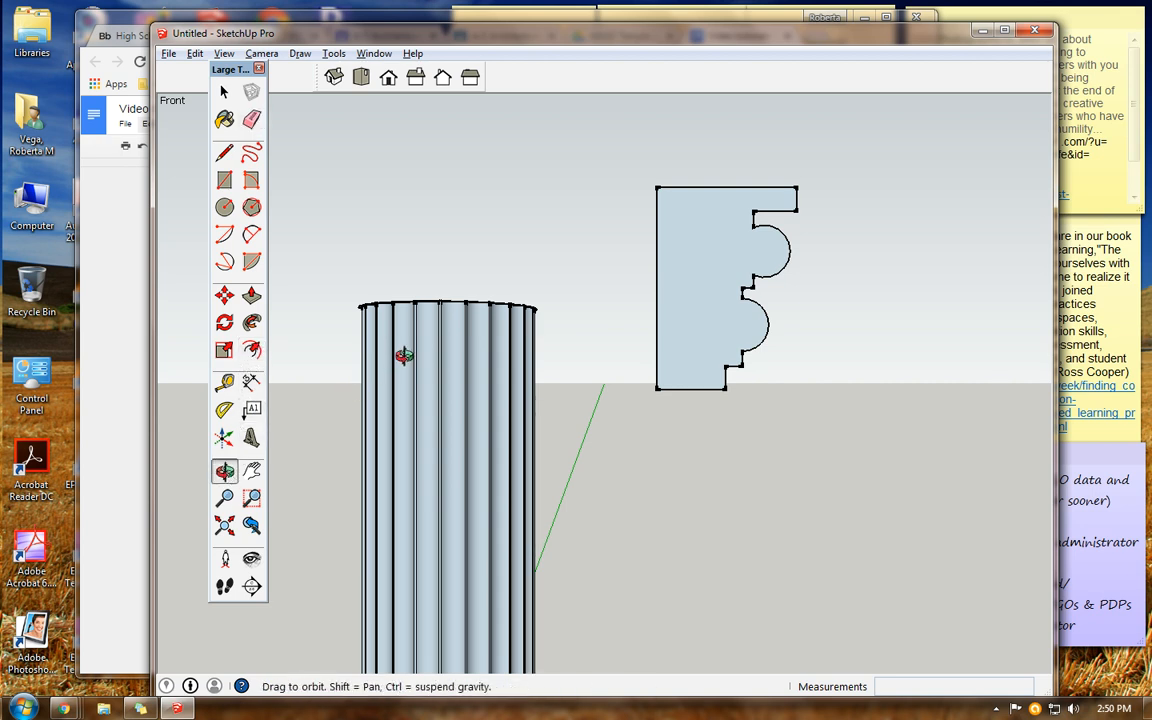
mouse_move(398, 355)
mouse_down()
mouse_move(391, 424)
mouse_move(465, 347)
mouse_move(473, 388)
mouse_move(522, 280)
mouse_up()
key(space)
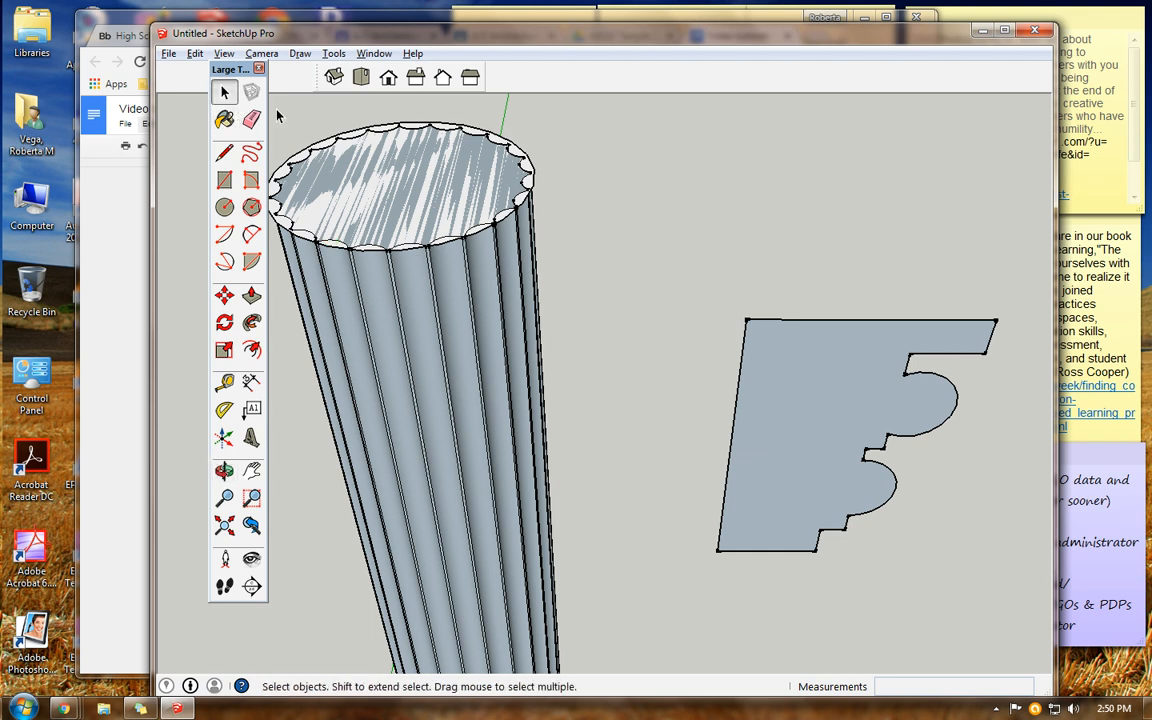
click(507, 215)
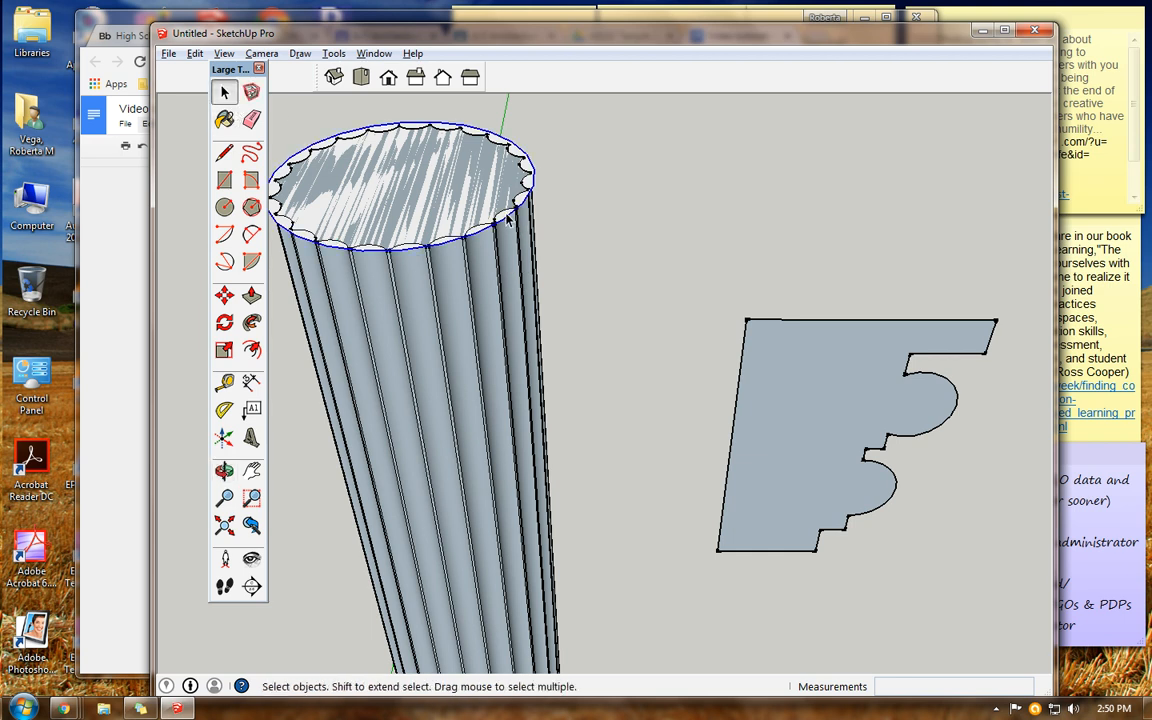
click(251, 323)
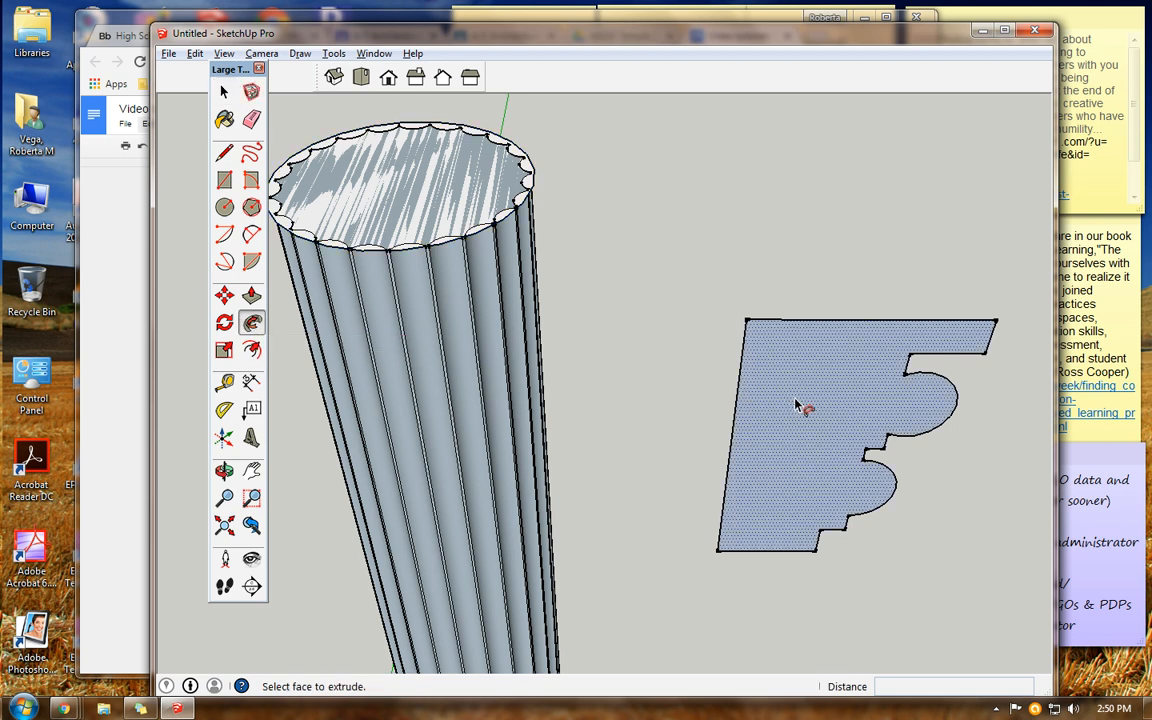
click(797, 405)
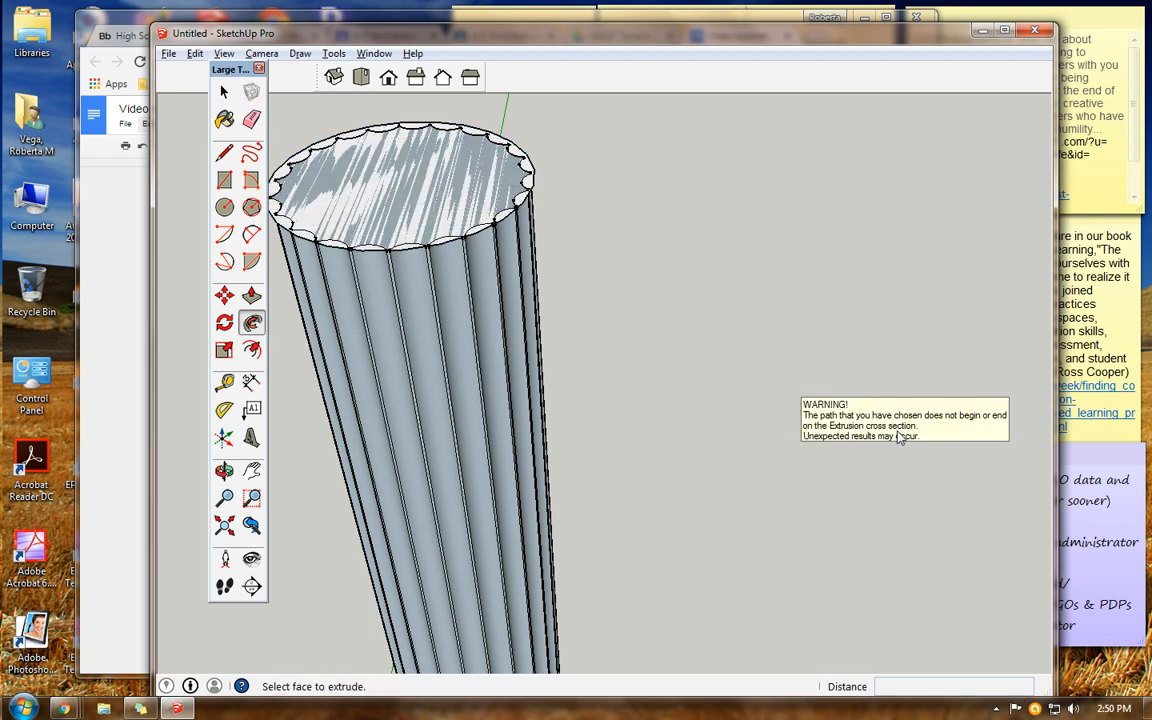
click(195, 53)
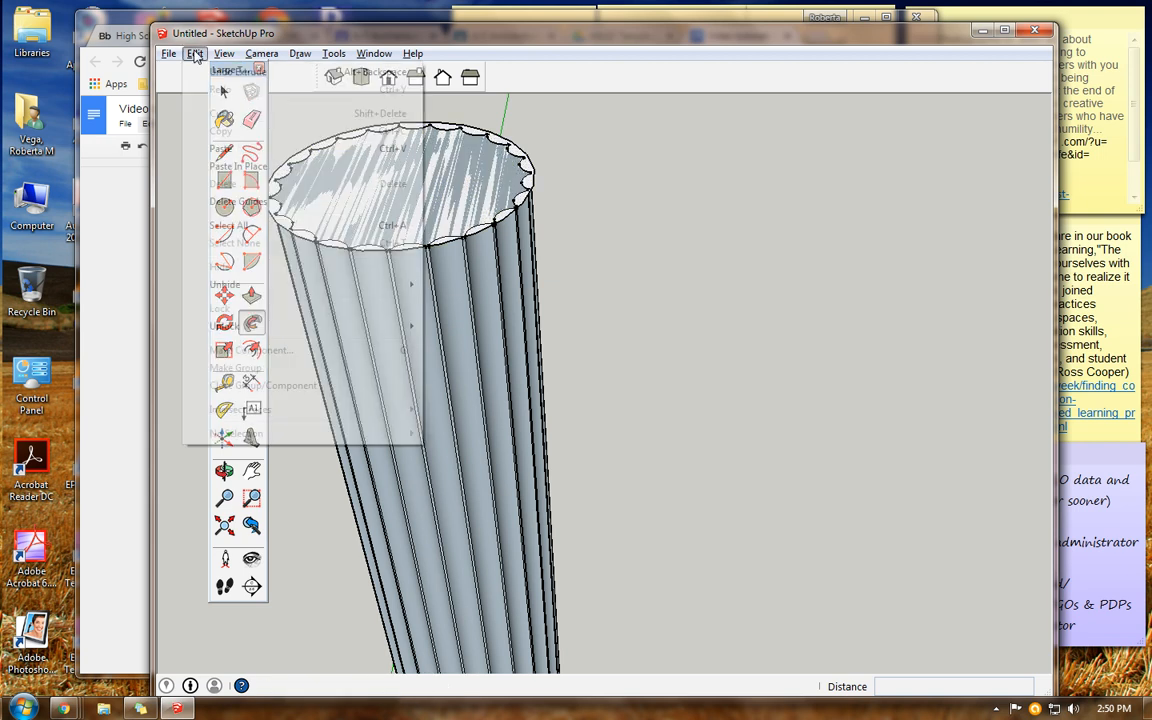
click(213, 75)
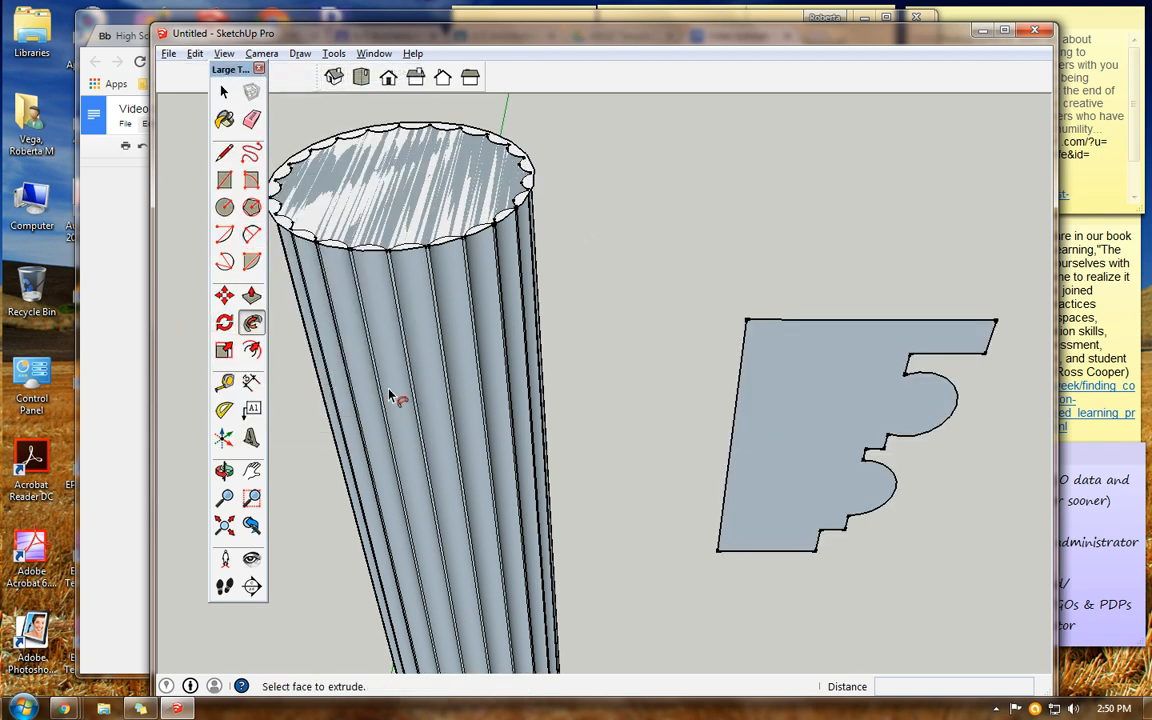
Move the molding profile face about 8' 5 15/16" so its base rests on the column's top near the rim
click(224, 91)
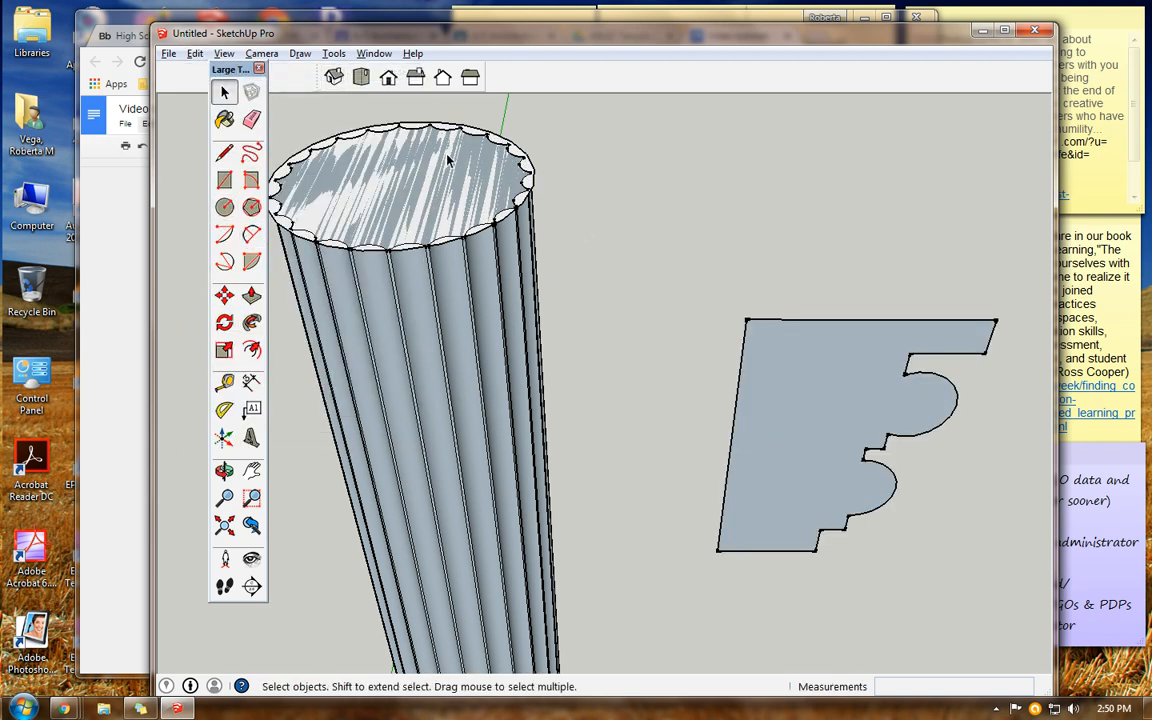
click(775, 390)
click(224, 295)
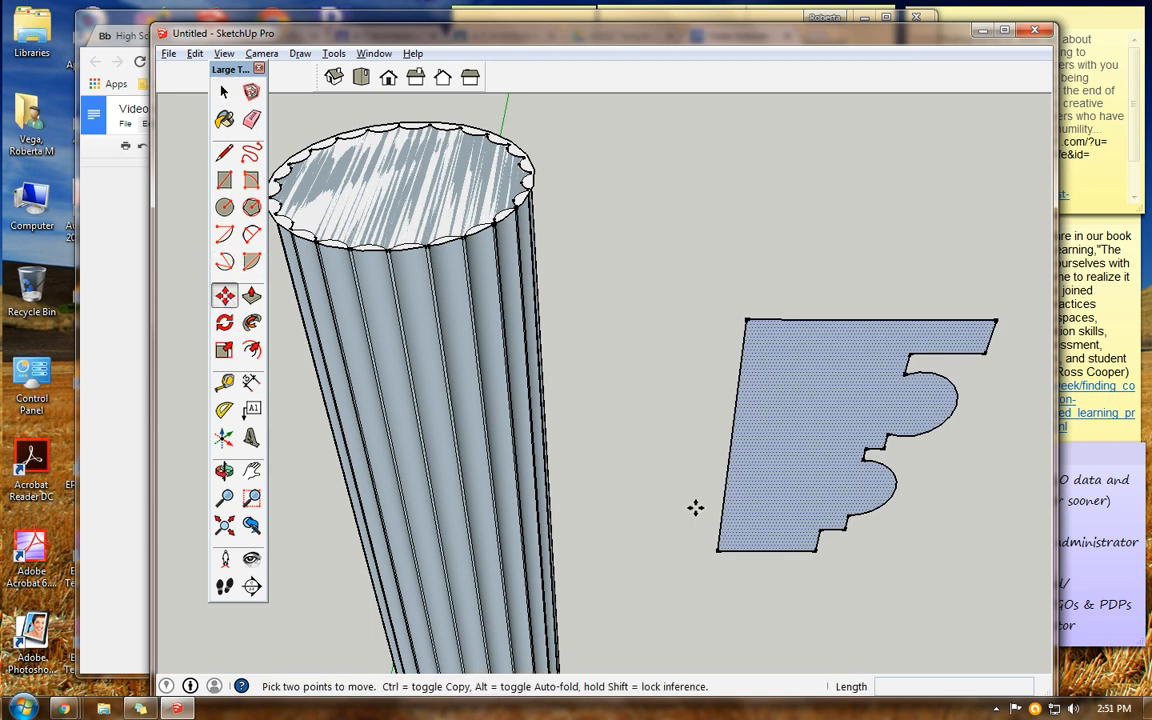
click(755, 549)
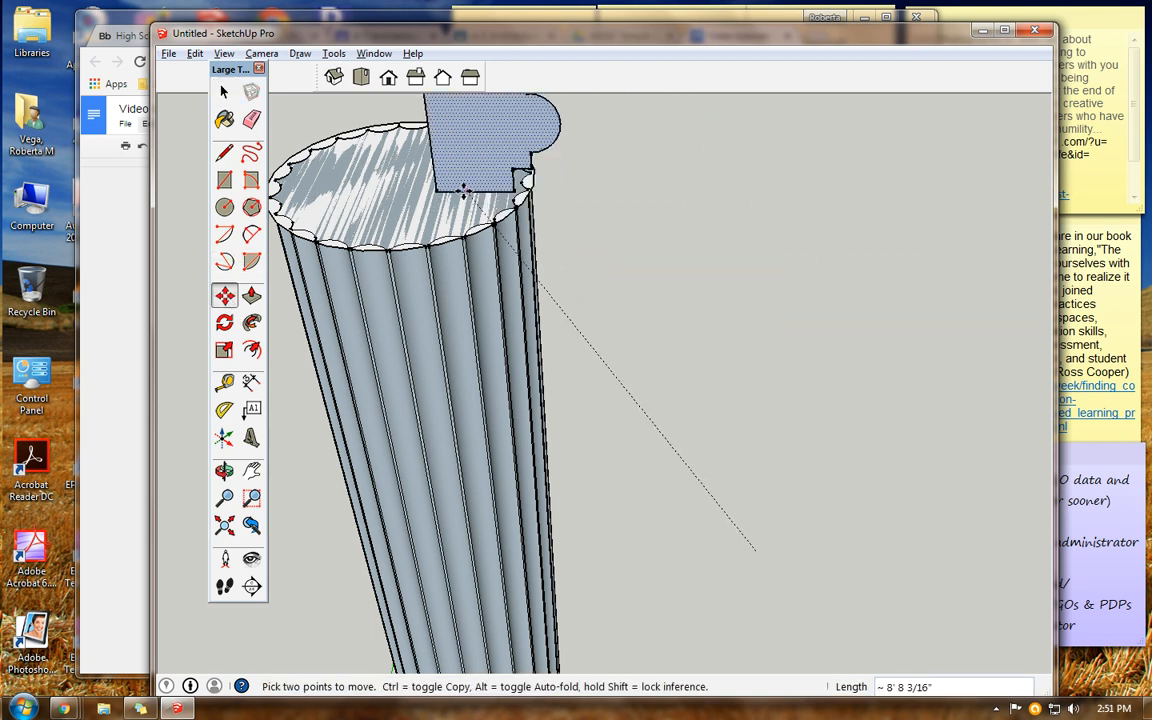
click(466, 195)
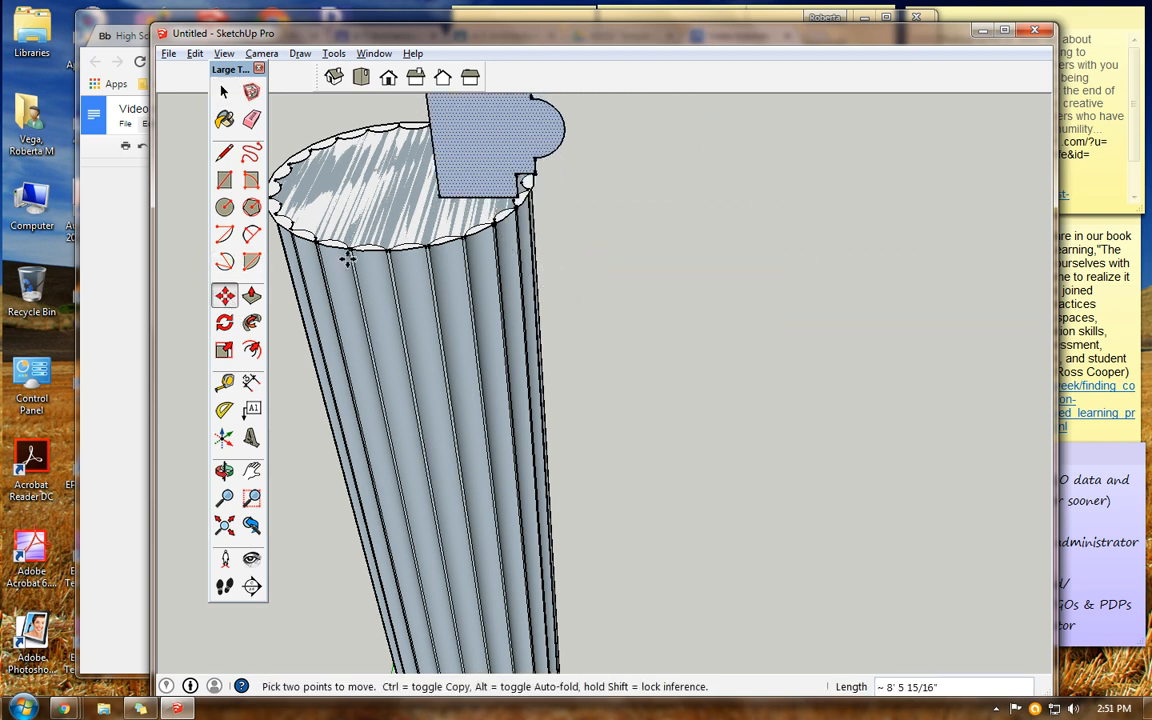
Shift the molding profile about 1 1/4" inward along the red axis on the column's top
click(224, 472)
drag(370, 392, 440, 183)
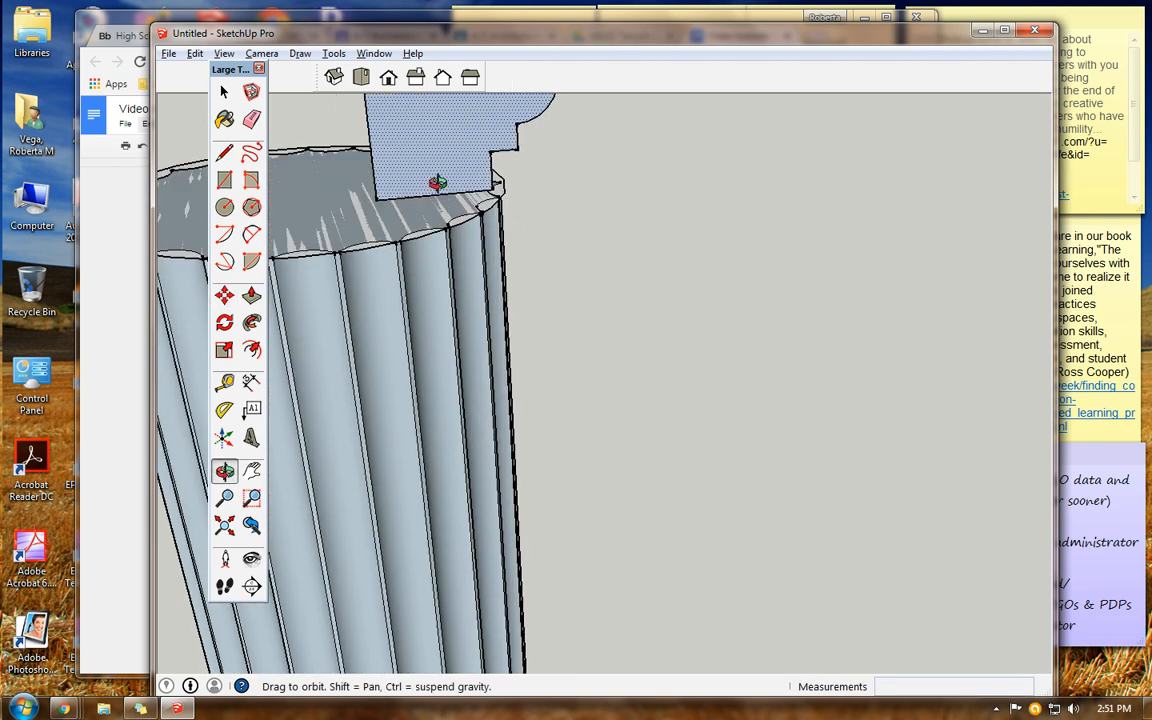
click(224, 294)
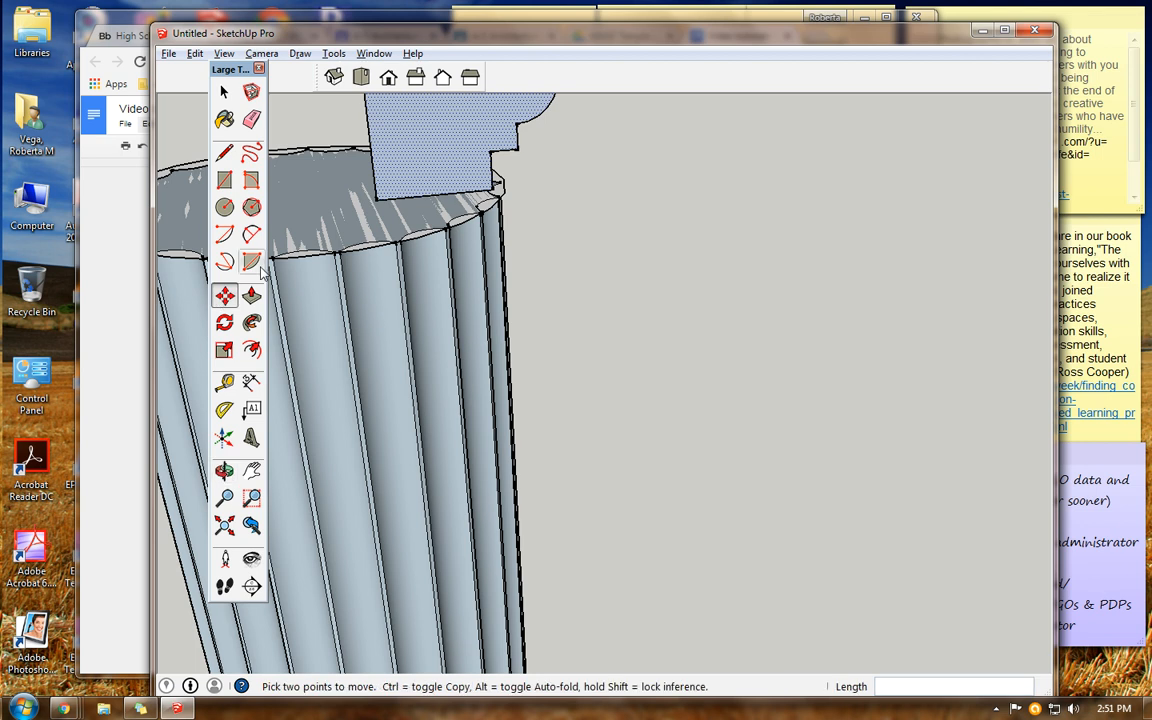
click(416, 173)
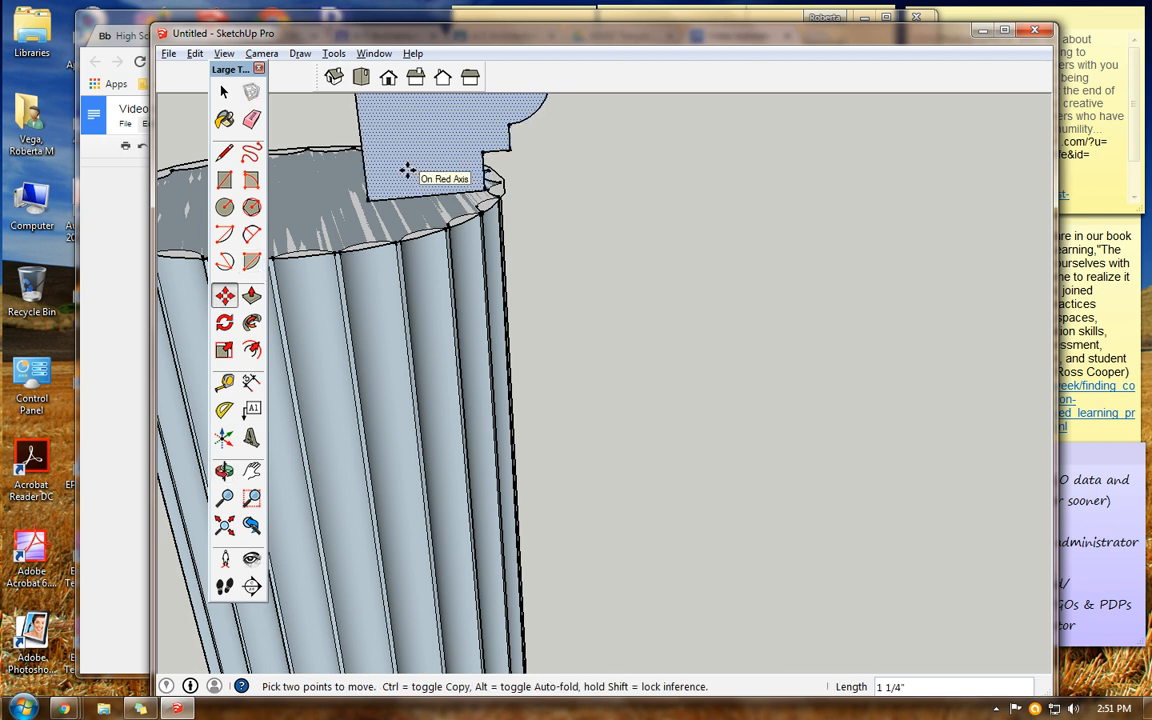
click(407, 170)
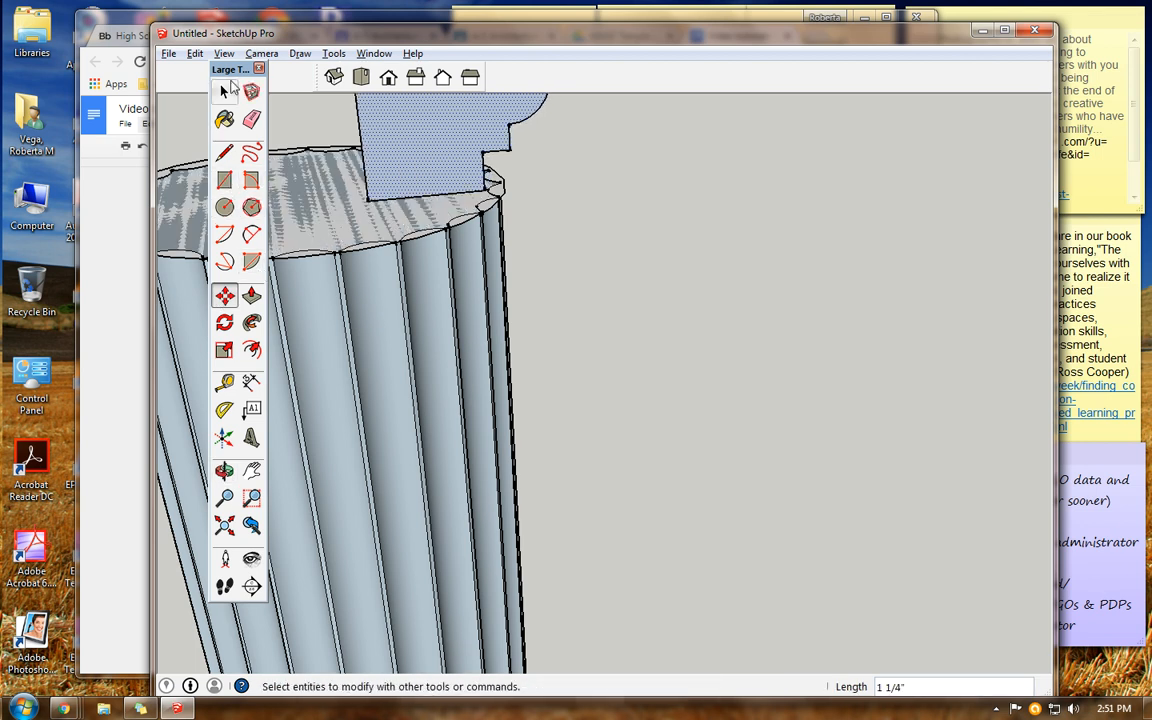
Sweep the molding profile around the column's top circle with Follow Me to form the capital
click(226, 90)
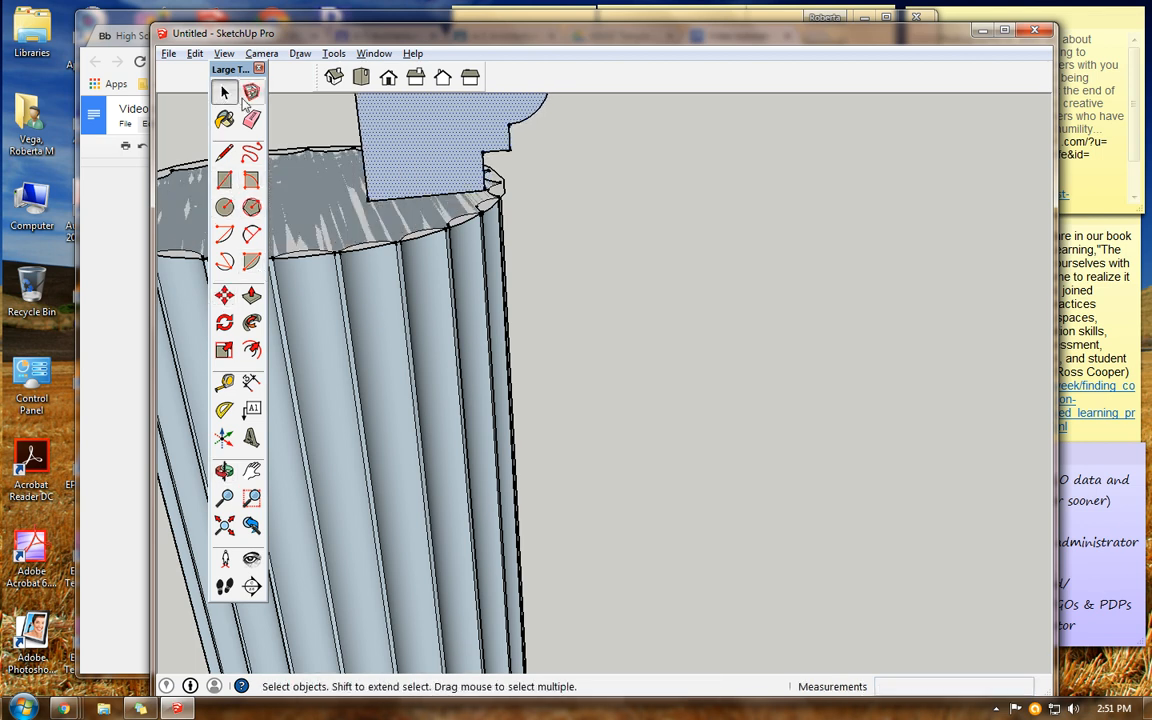
click(496, 207)
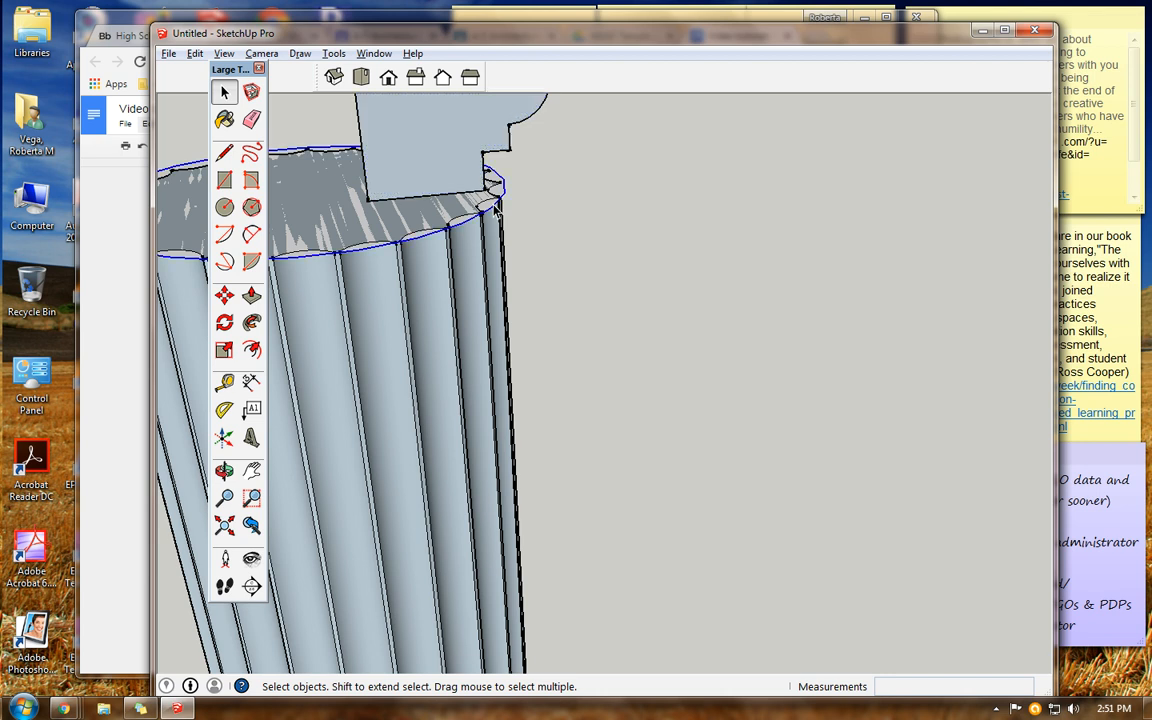
click(251, 322)
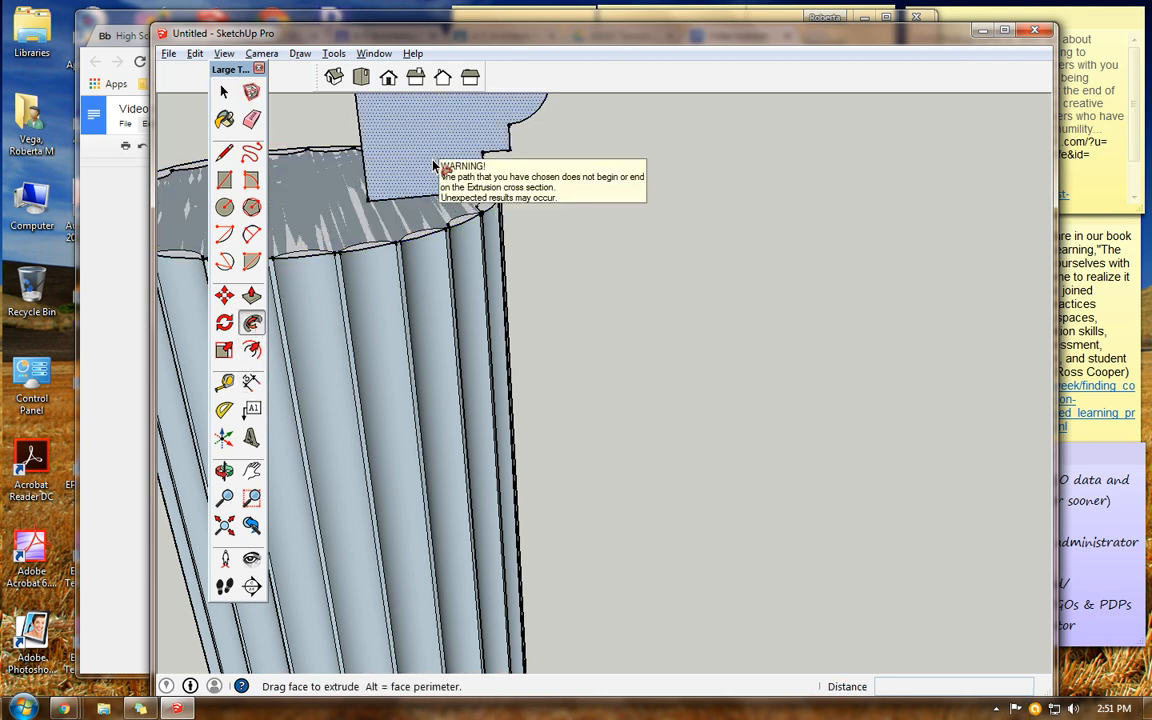
click(434, 165)
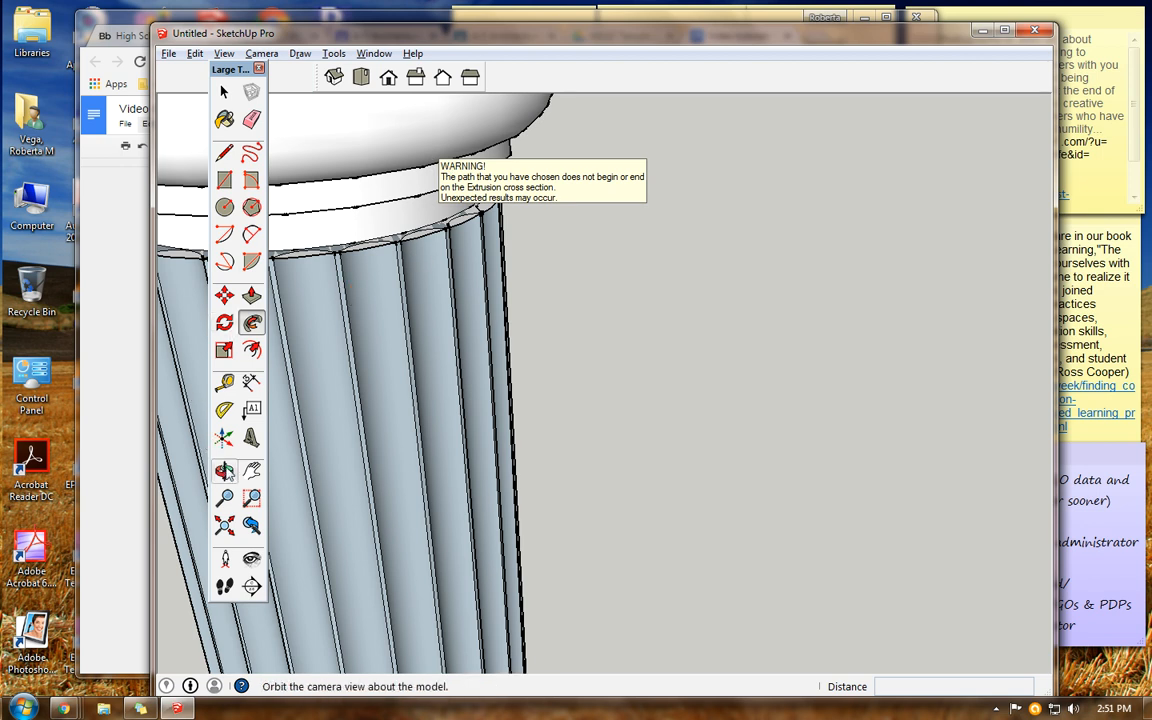
click(224, 470)
drag(332, 417, 441, 322)
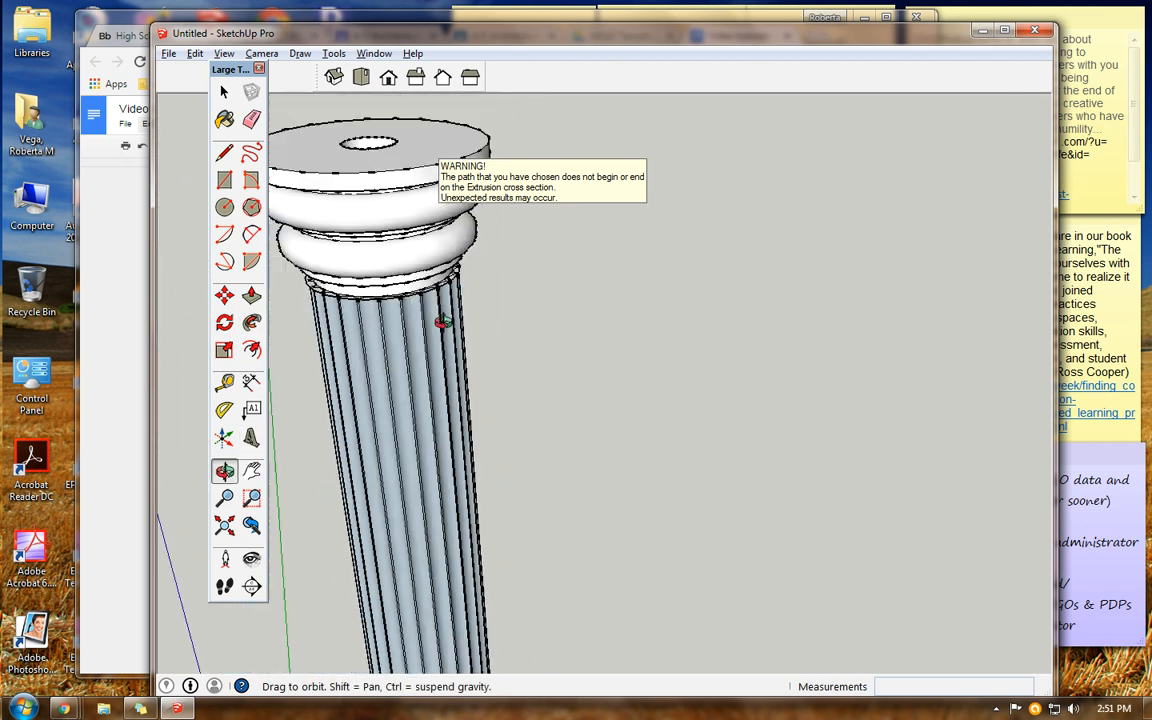
drag(329, 269, 324, 224)
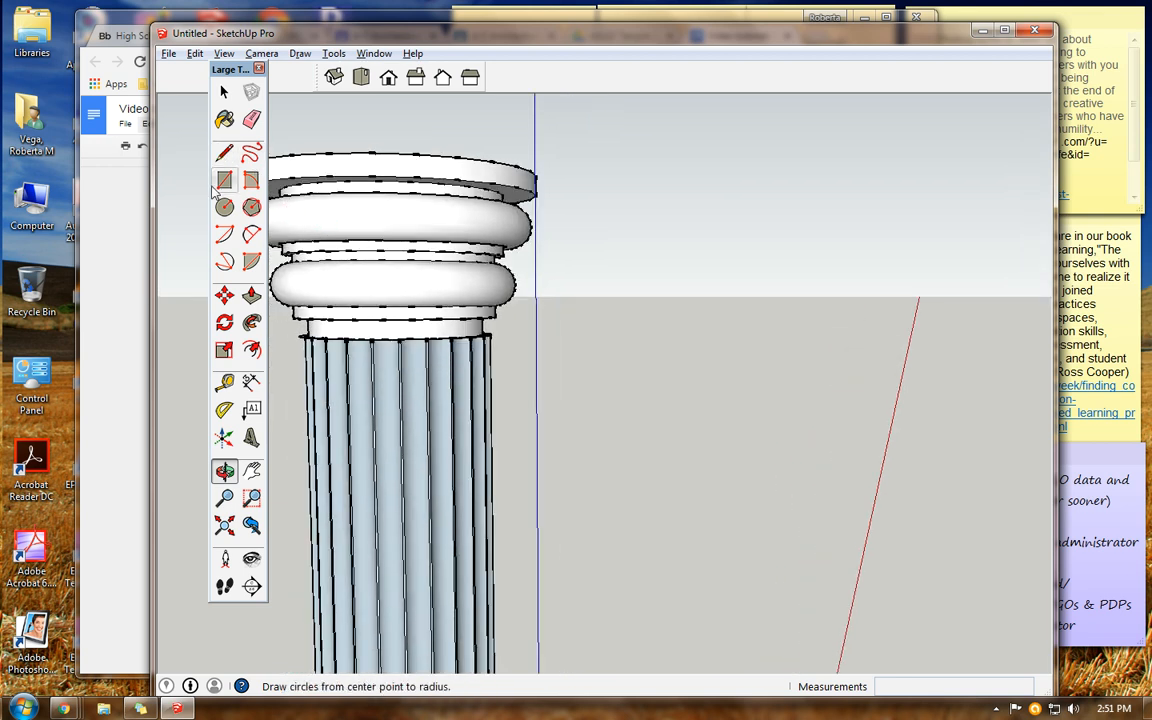
Try to move the capital by its lowest ring, and undo the move
click(338, 322)
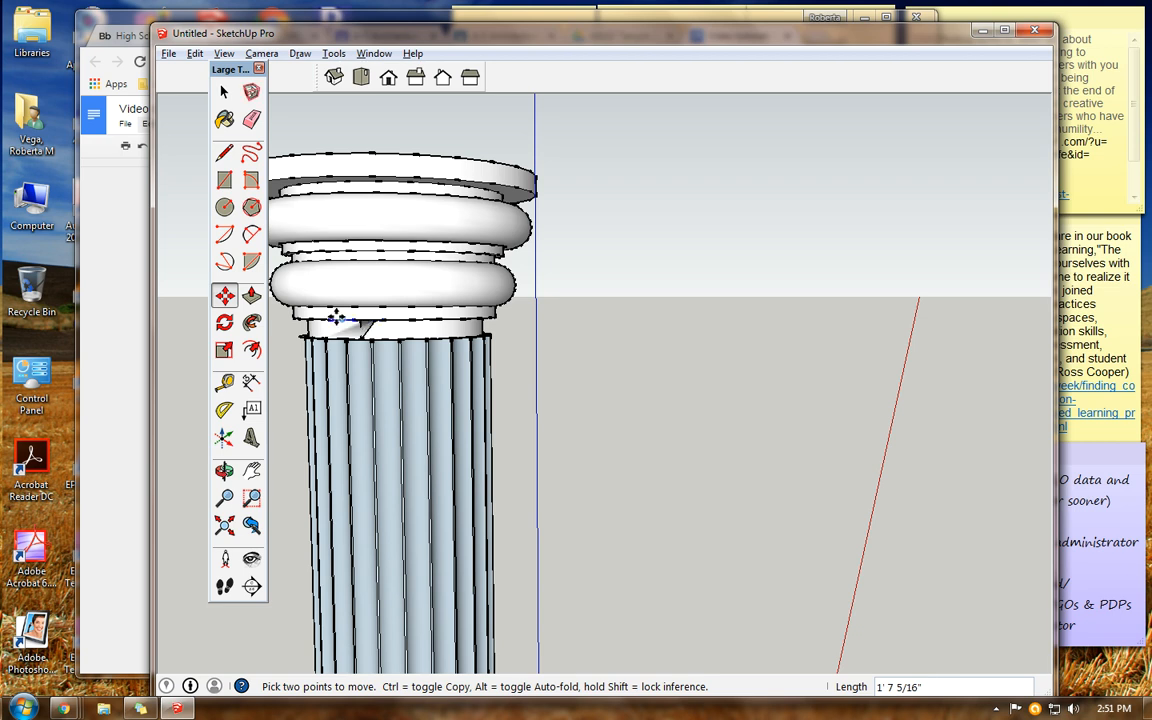
click(195, 53)
click(232, 72)
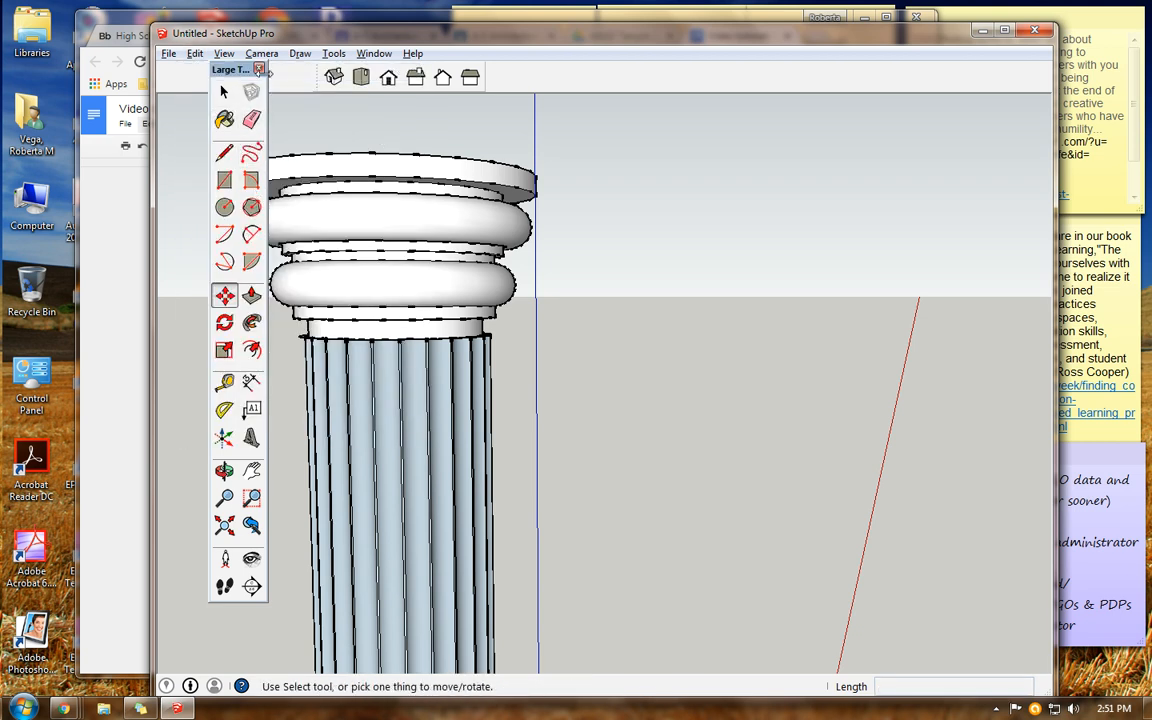
Move the tool palette clear of the capital and turn the whole capital into a component with the default settings
drag(232, 70, 177, 76)
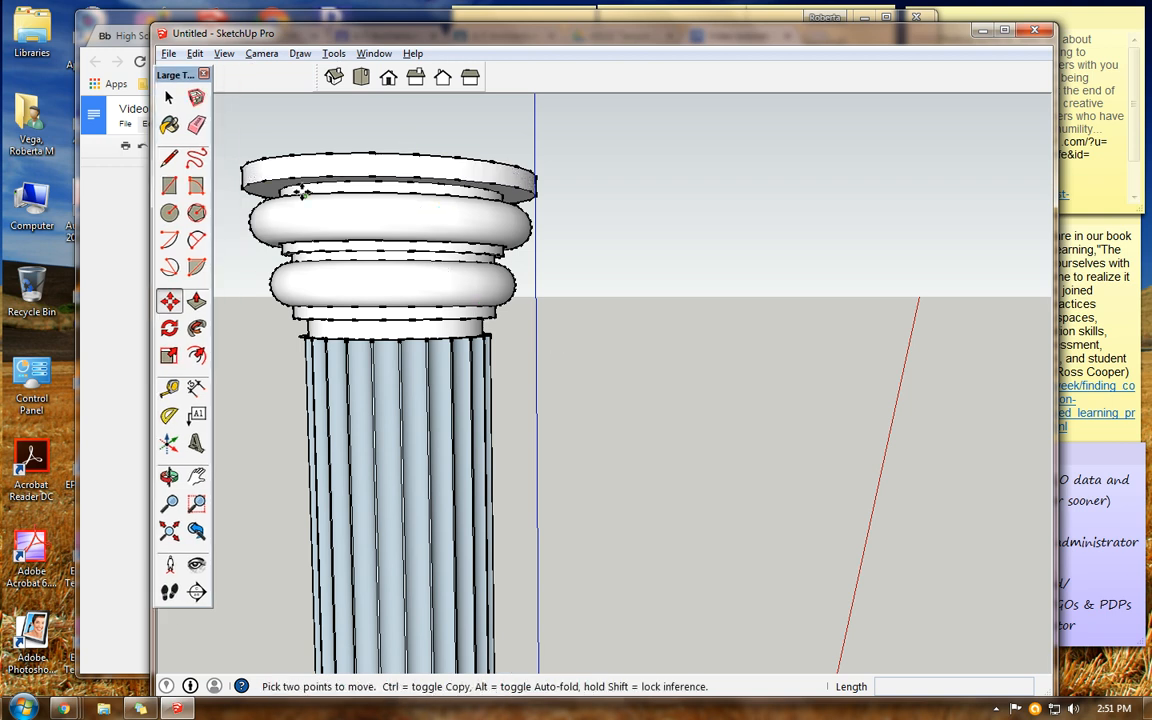
click(169, 97)
drag(246, 192, 560, 355)
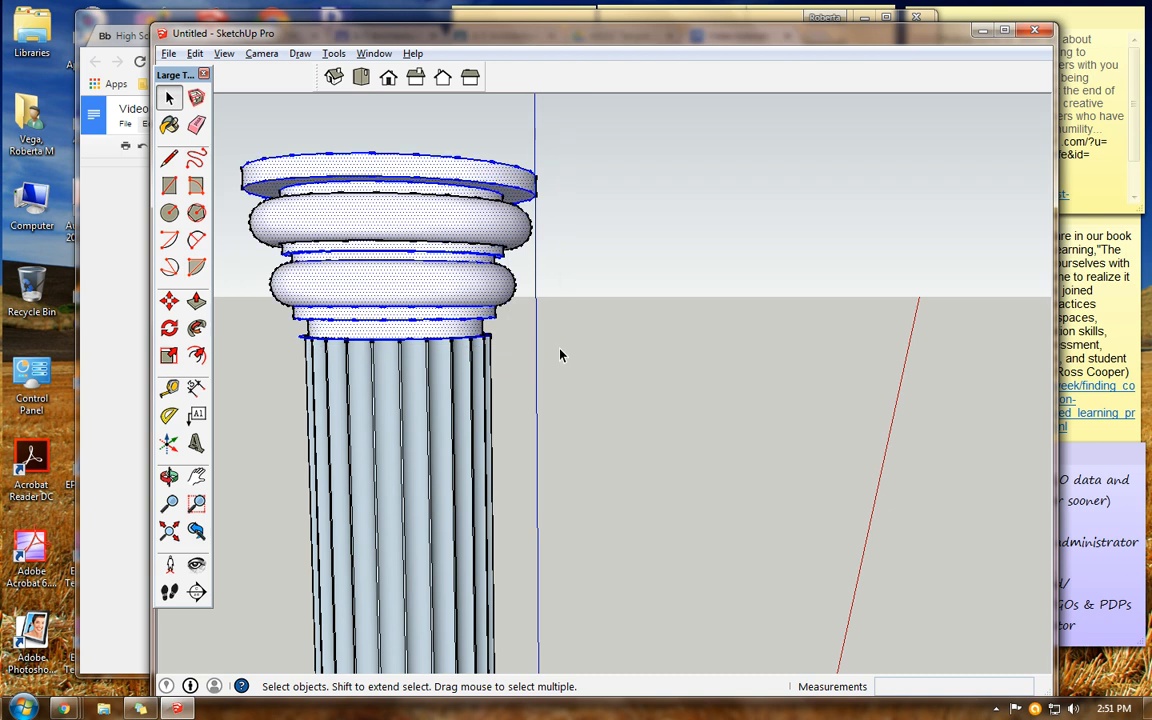
click(196, 99)
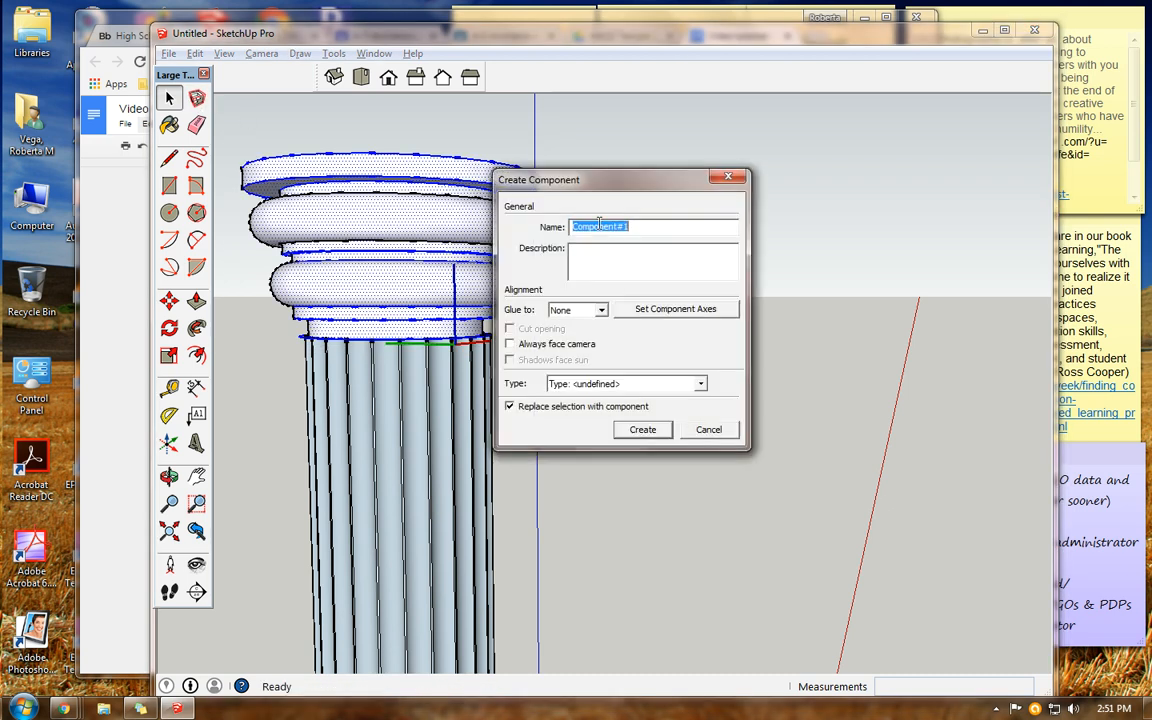
click(645, 431)
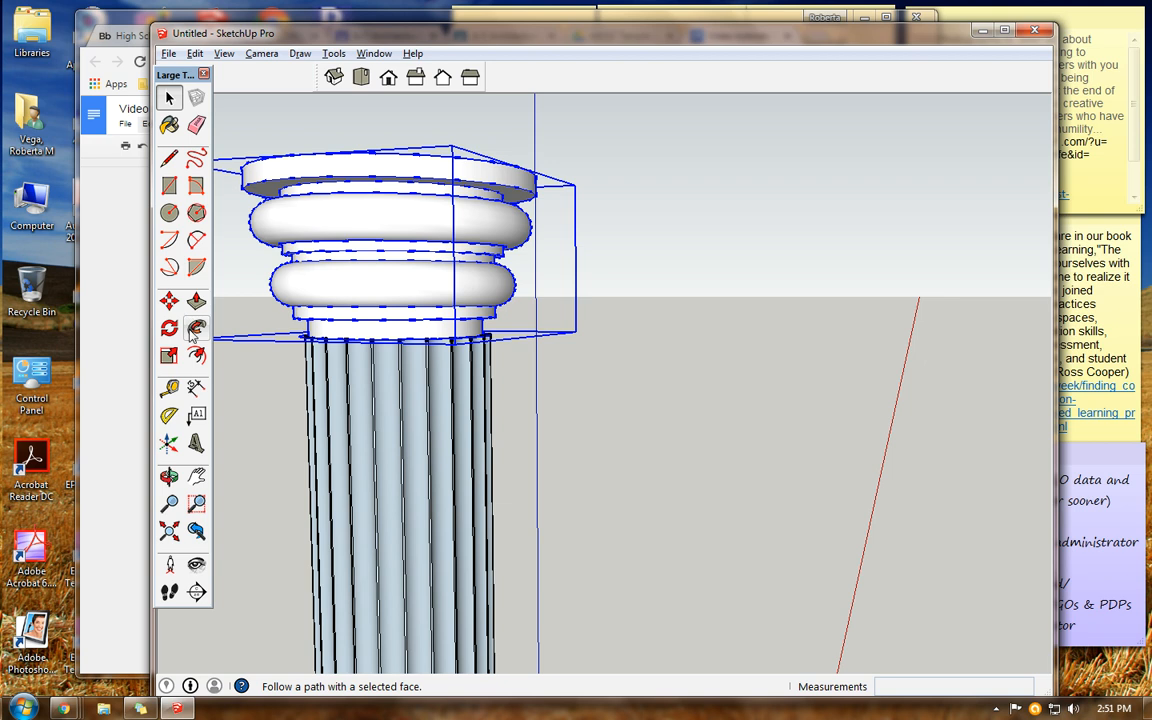
Move the capital component about 3 7/8" sideways across the column's top
click(169, 301)
click(322, 300)
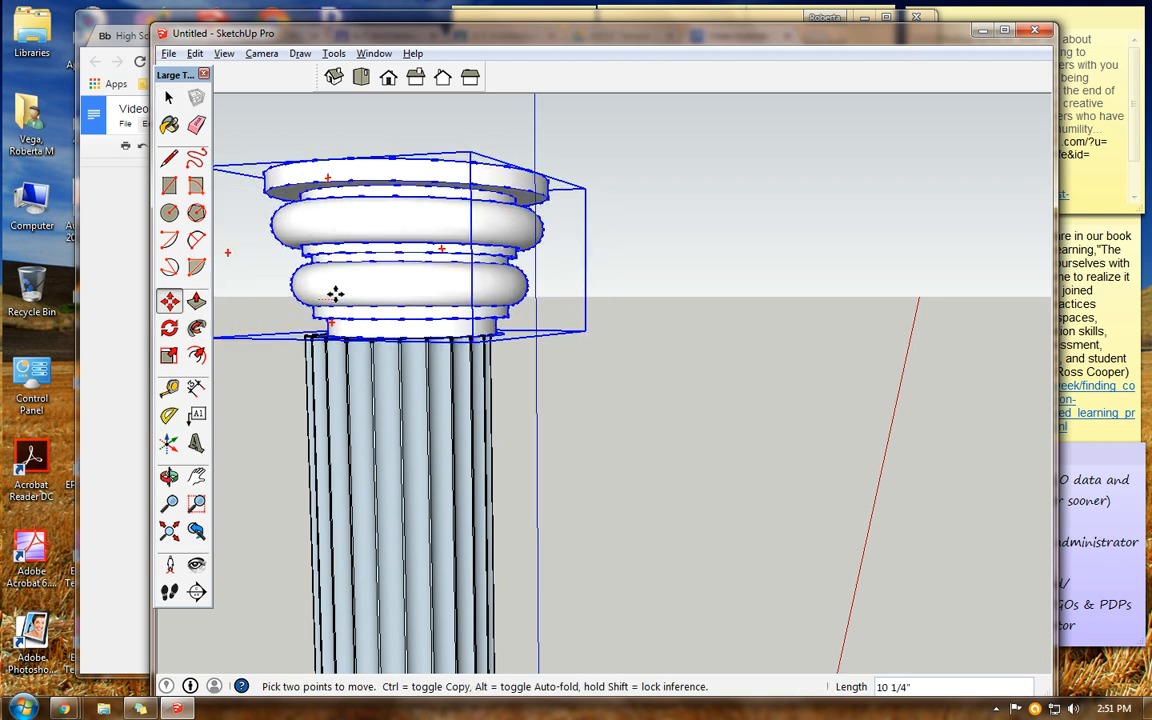
click(322, 293)
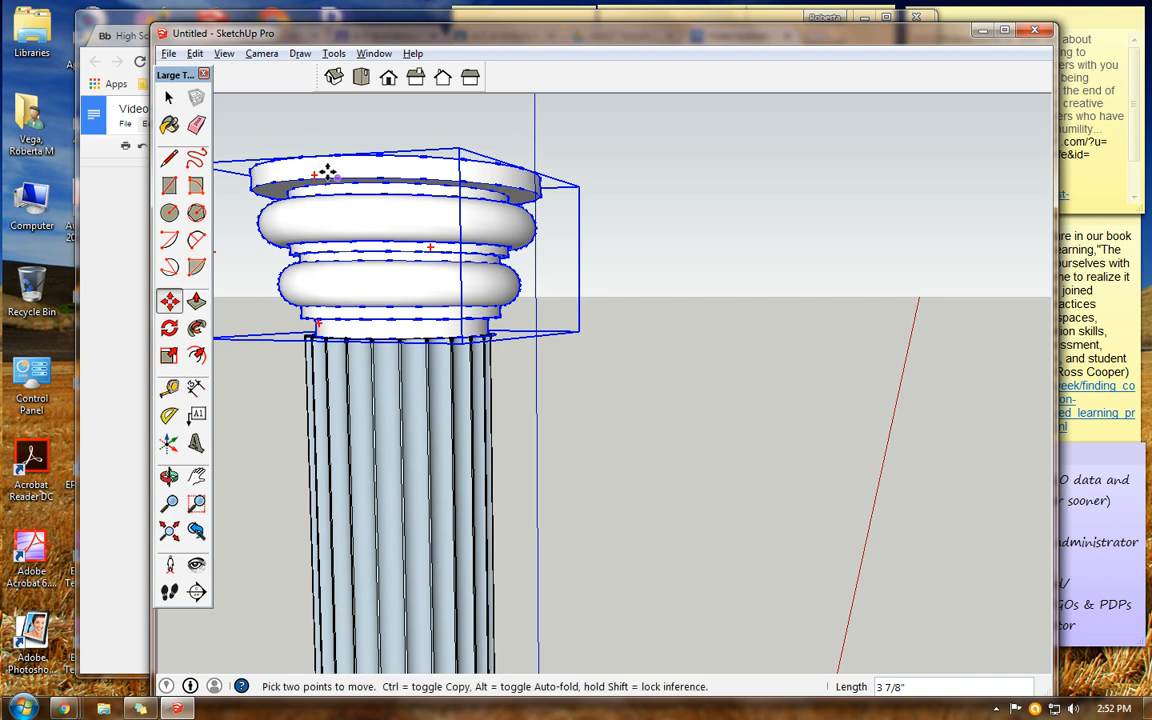
Move the capital about 3 5/16" back along the red axis to center it on the column, and clear the selection
click(361, 77)
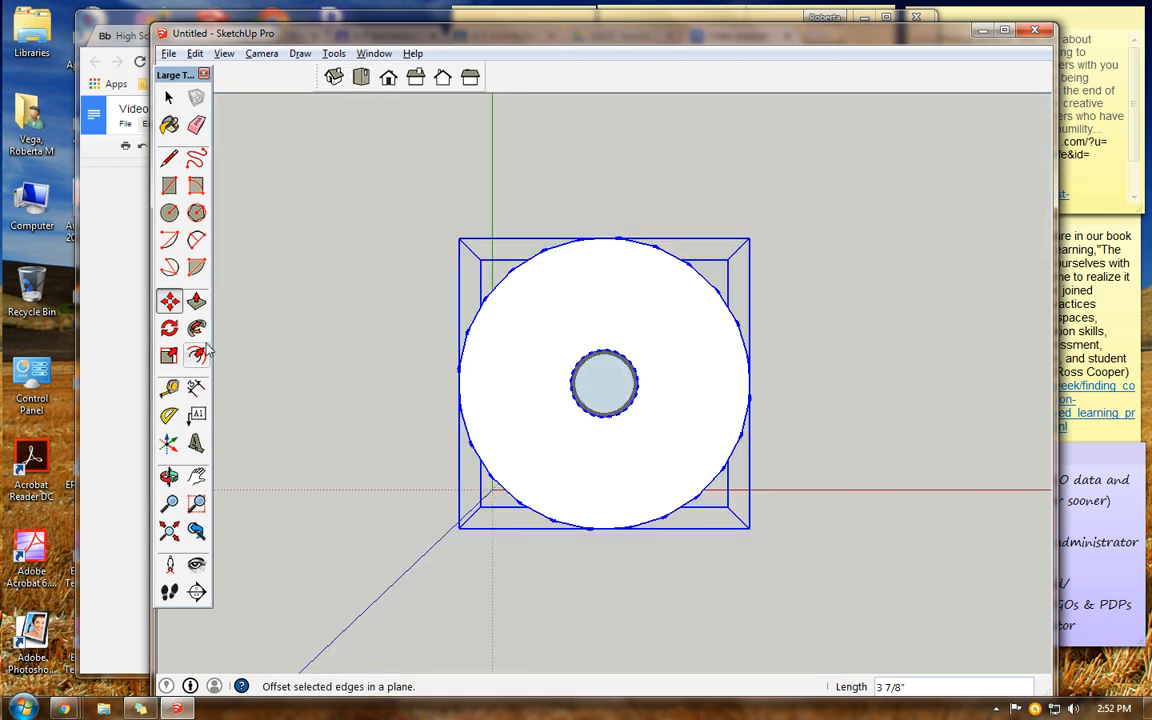
click(169, 476)
drag(465, 500, 560, 255)
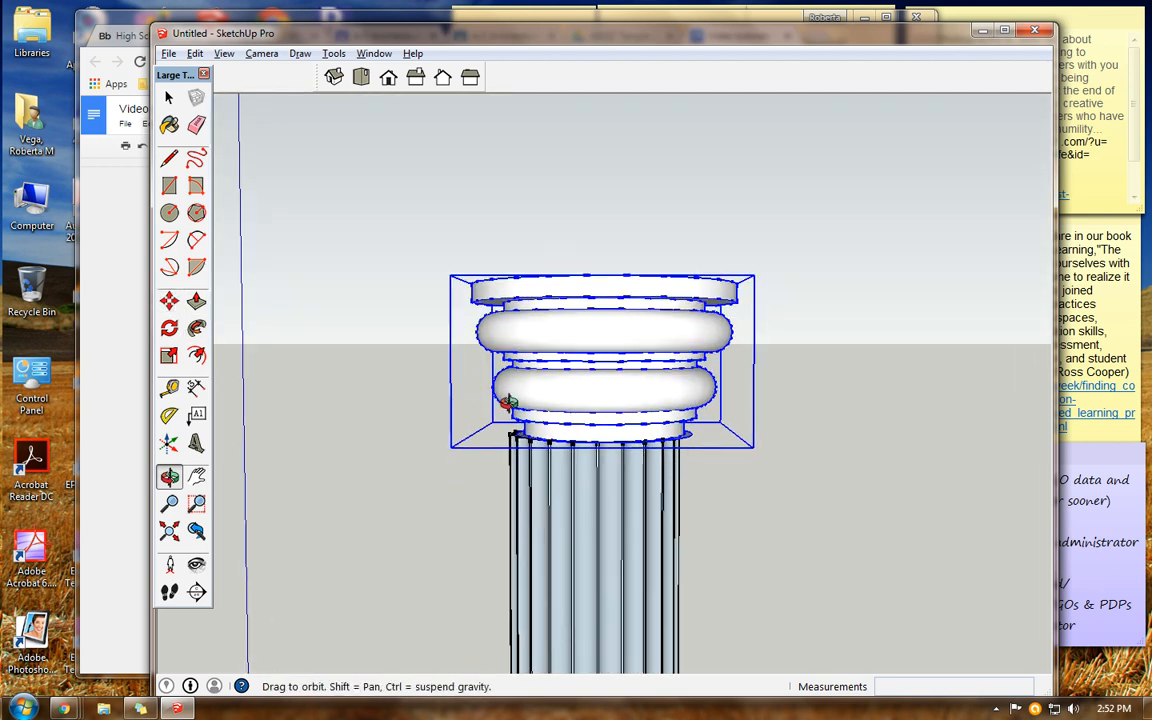
drag(605, 434, 603, 433)
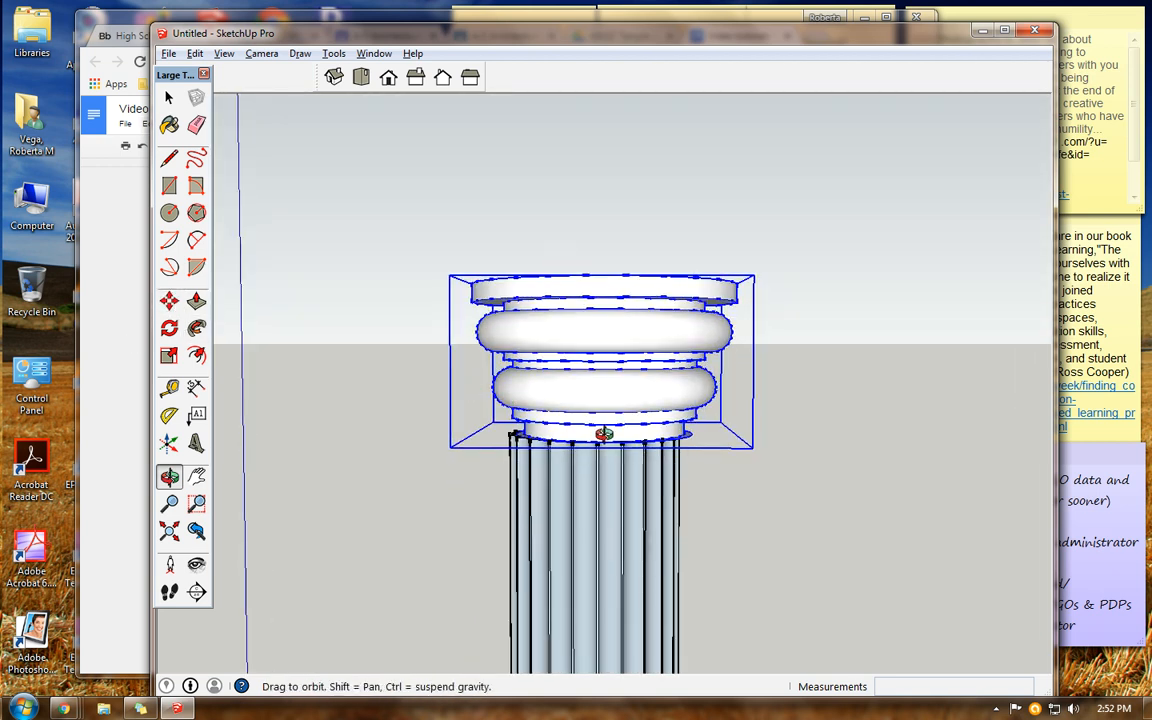
click(169, 301)
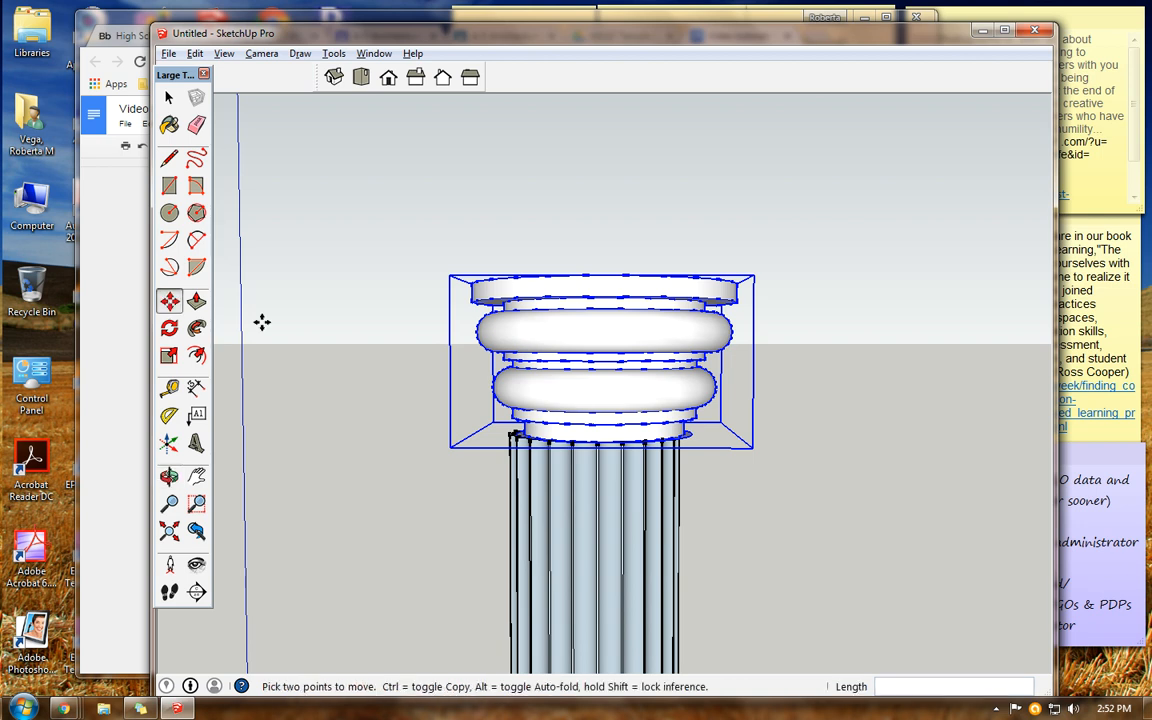
click(563, 397)
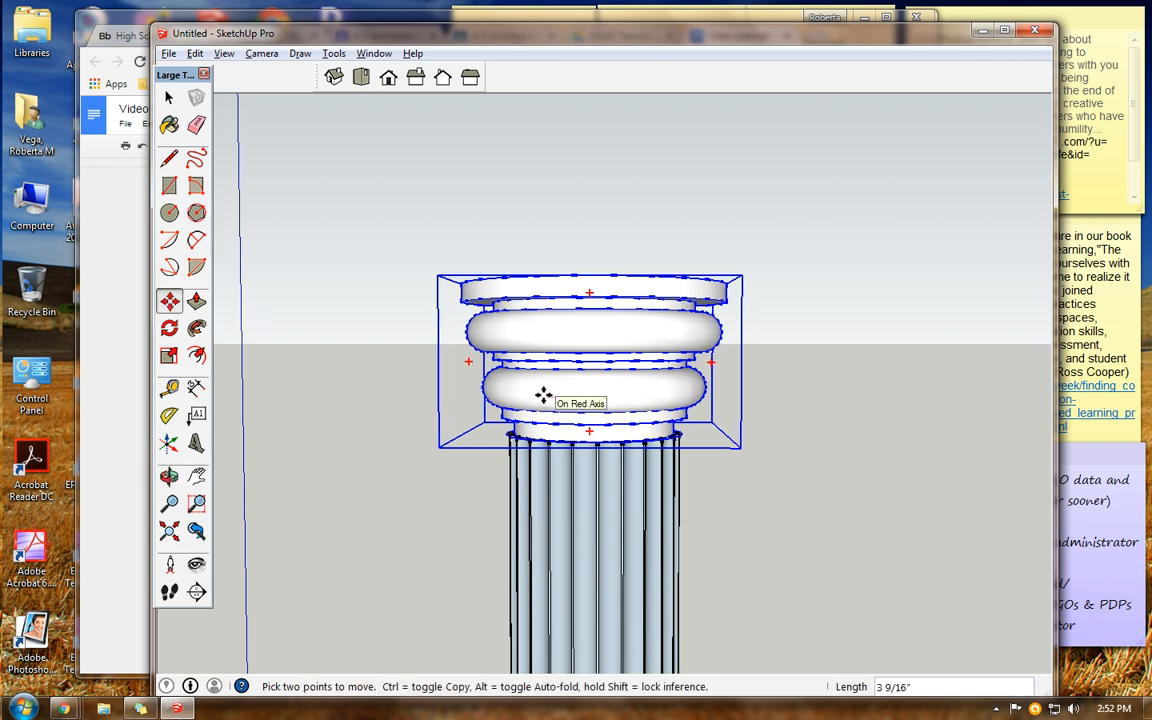
click(544, 395)
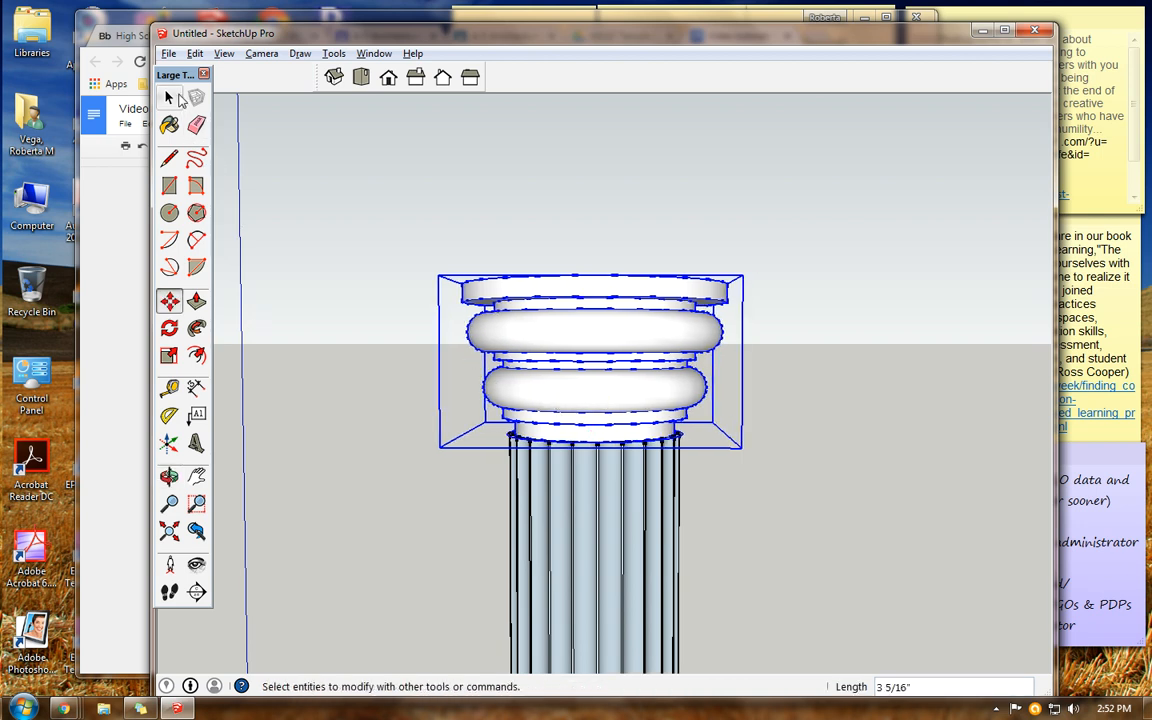
click(169, 97)
click(326, 341)
scroll(419, 452, down, 5)
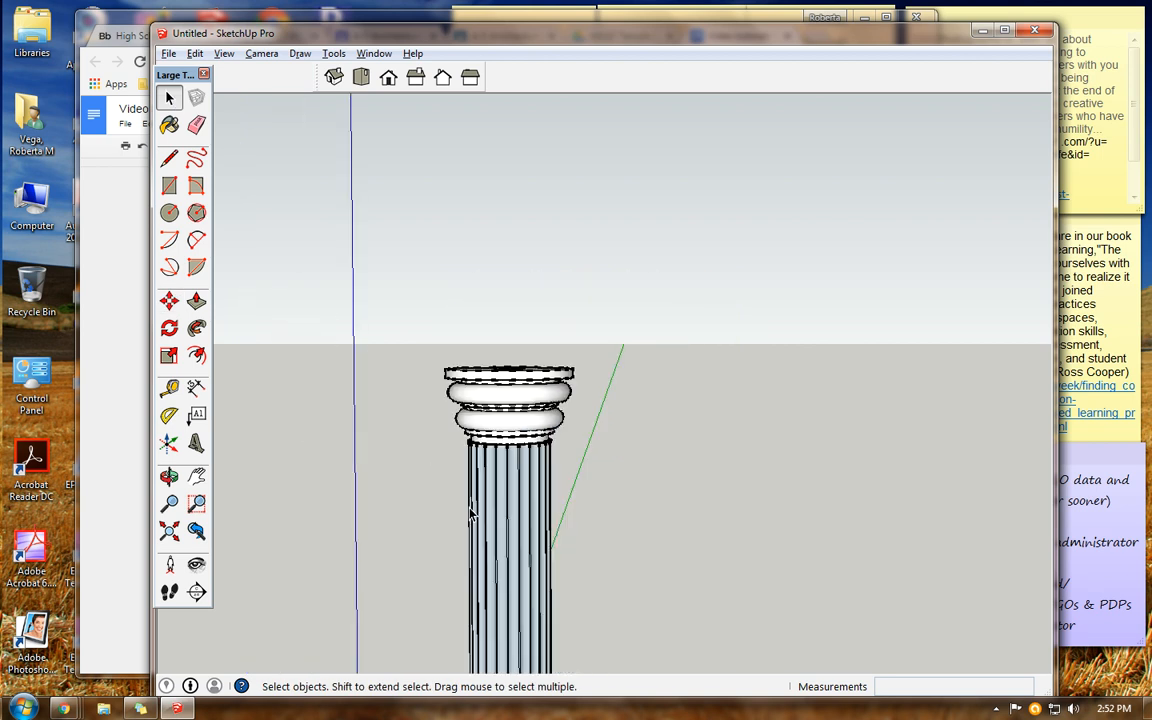